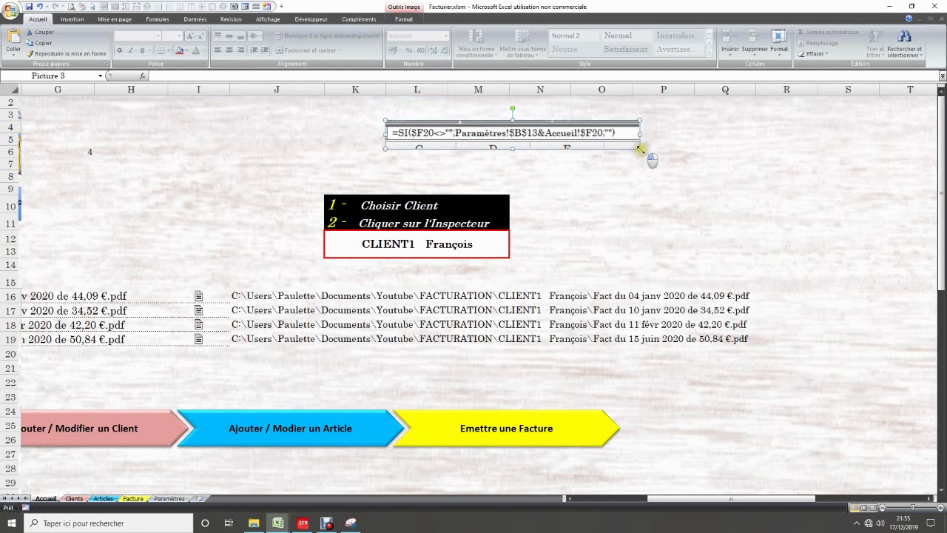
Enlarge the formula picture on the sheet and move it so it sits above the client selector
drag(640, 149, 668, 183)
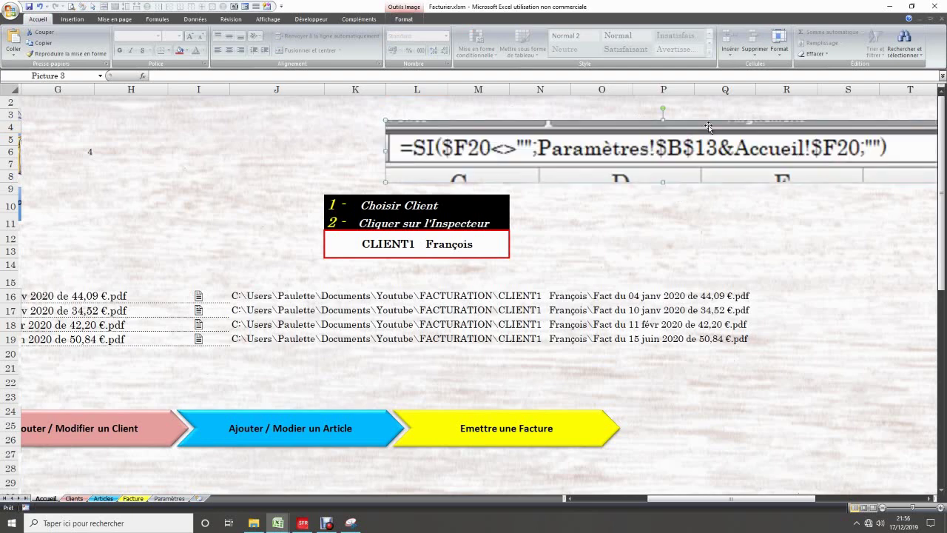
drag(708, 126, 494, 119)
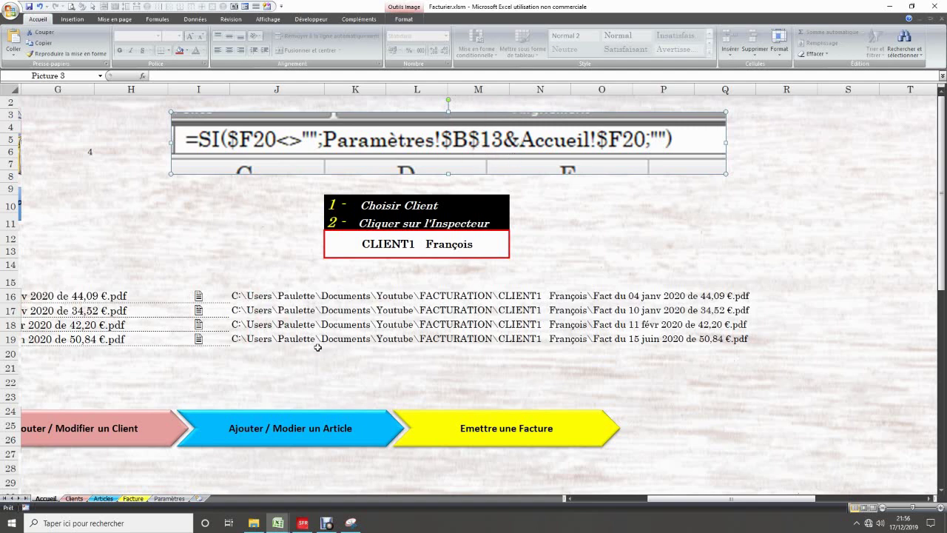
Examine the file path formula in J16 and the invoice file name it references in F16
click(236, 298)
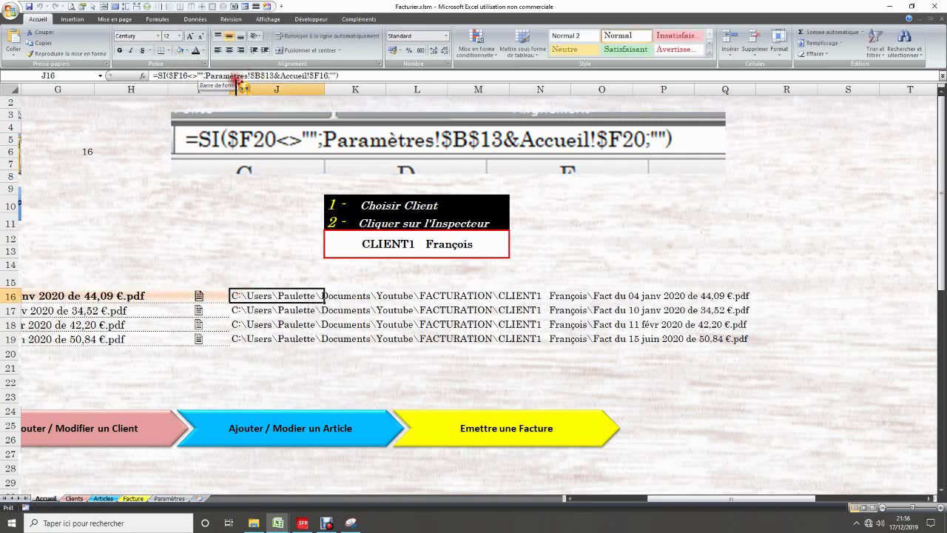
click(308, 77)
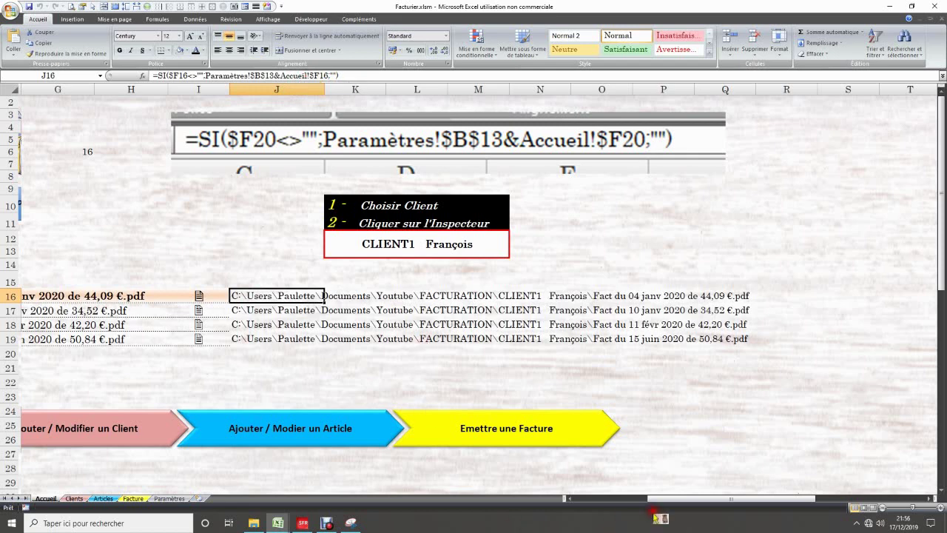
drag(689, 498, 614, 509)
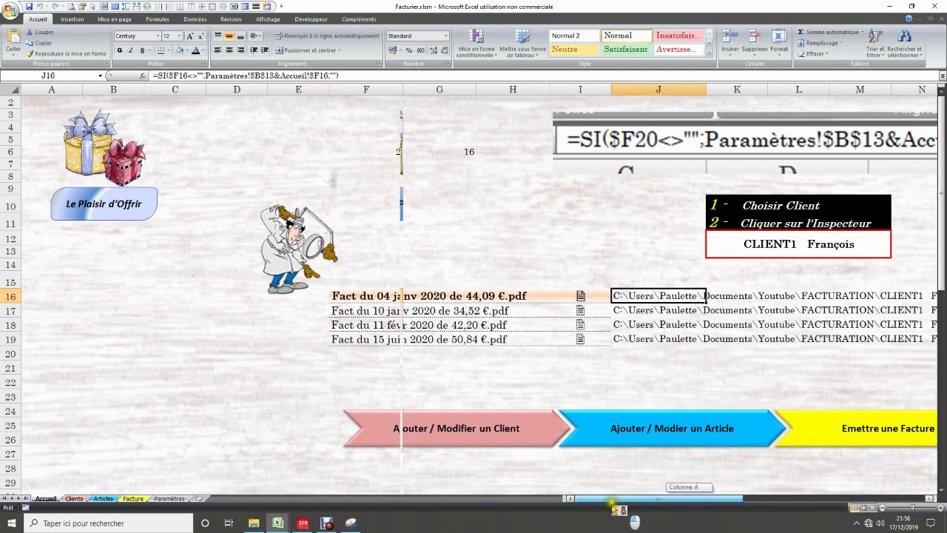
click(351, 295)
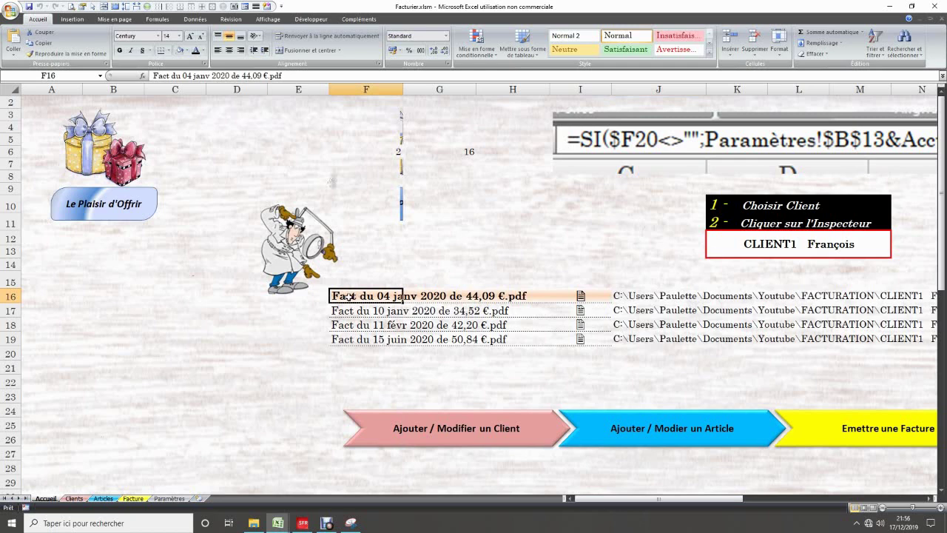
Examine how the Paramètres sheet builds the client directory in B13 from B3 and B12, and check the "choix" cell on Accueil
drag(620, 497, 704, 514)
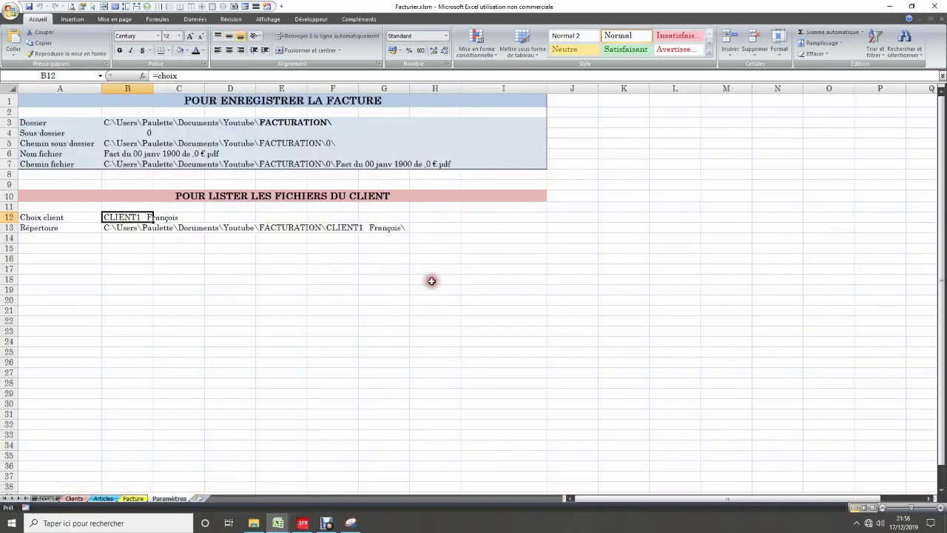
key(Down)
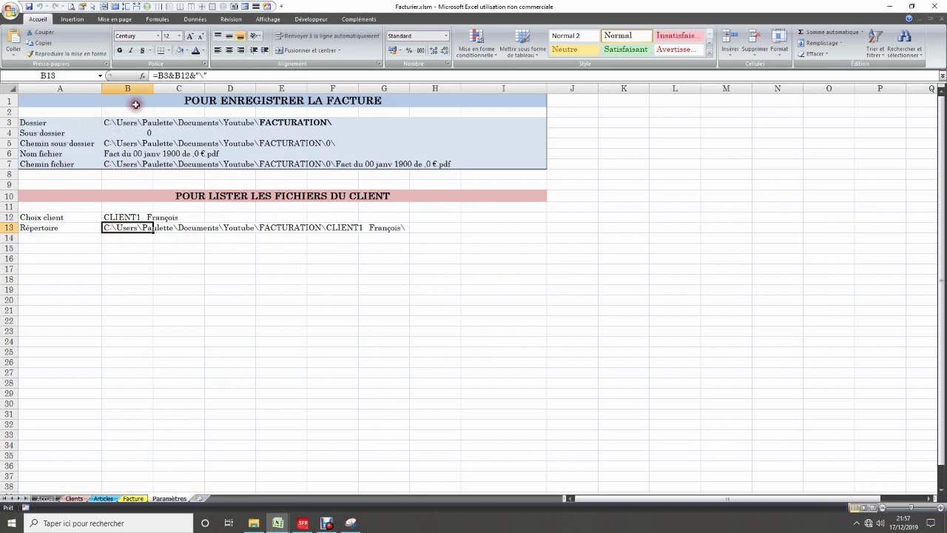
click(118, 123)
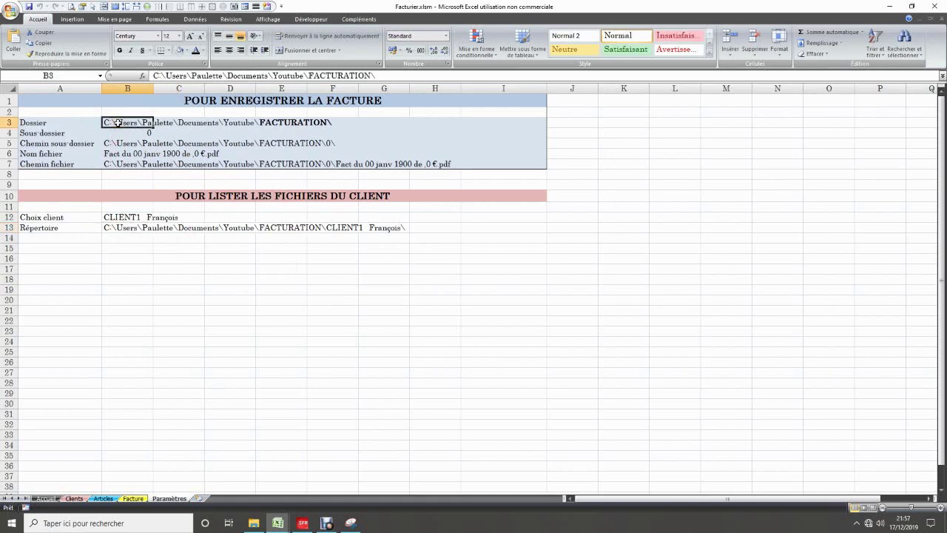
click(122, 228)
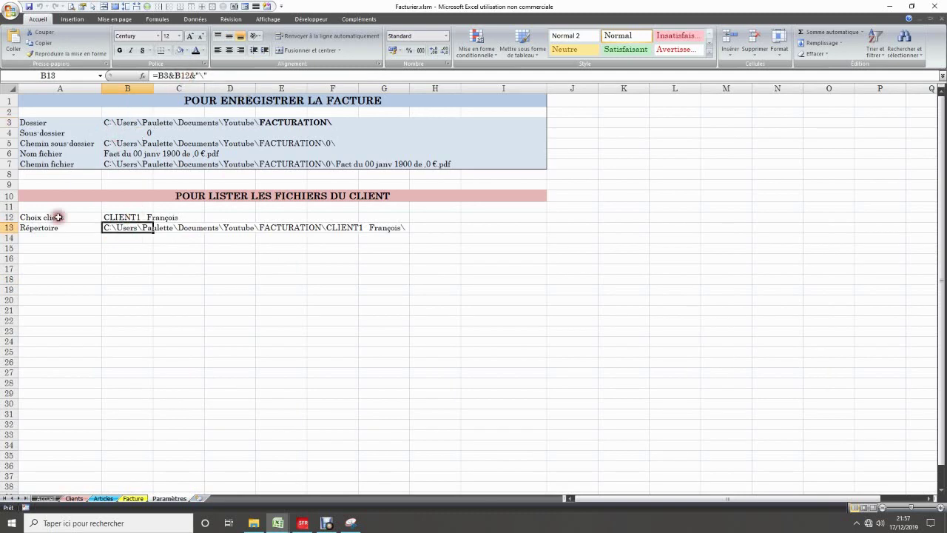
click(132, 216)
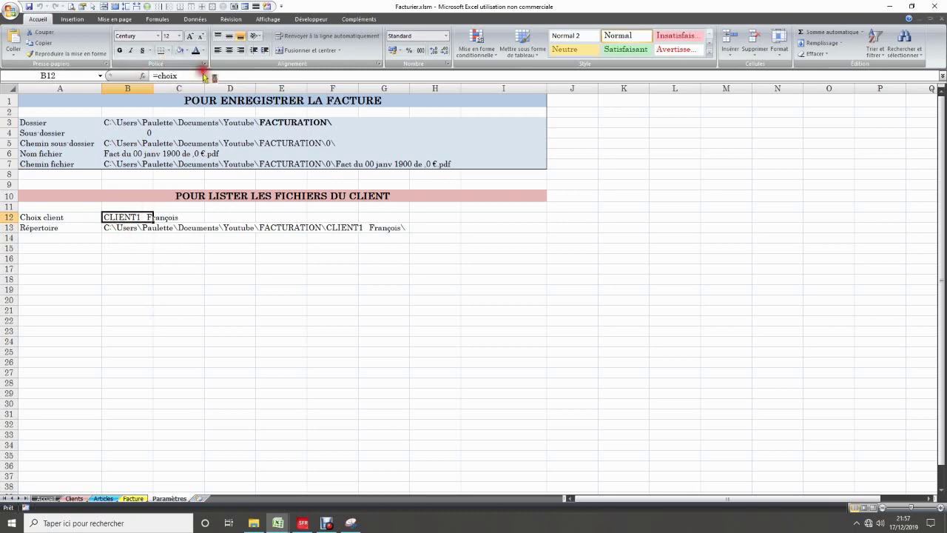
click(45, 498)
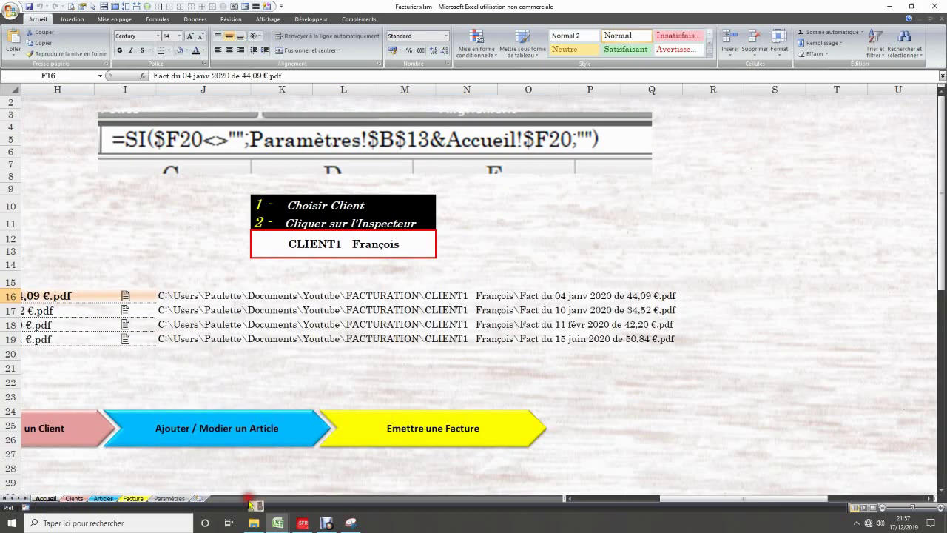
click(344, 244)
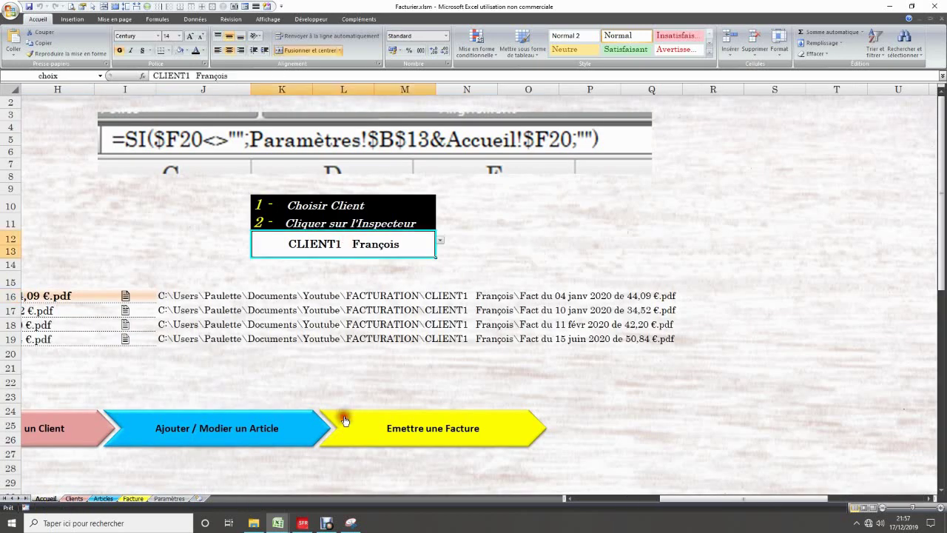
click(169, 498)
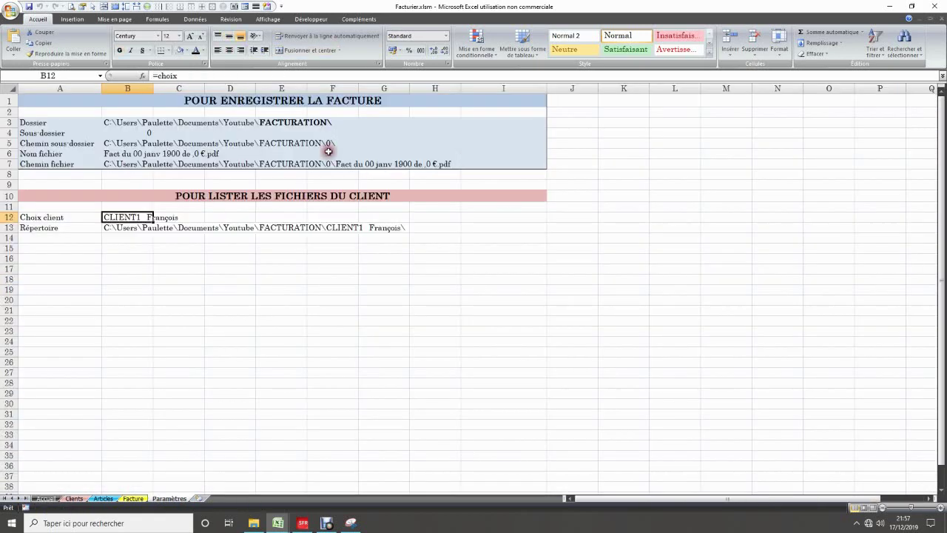
click(130, 235)
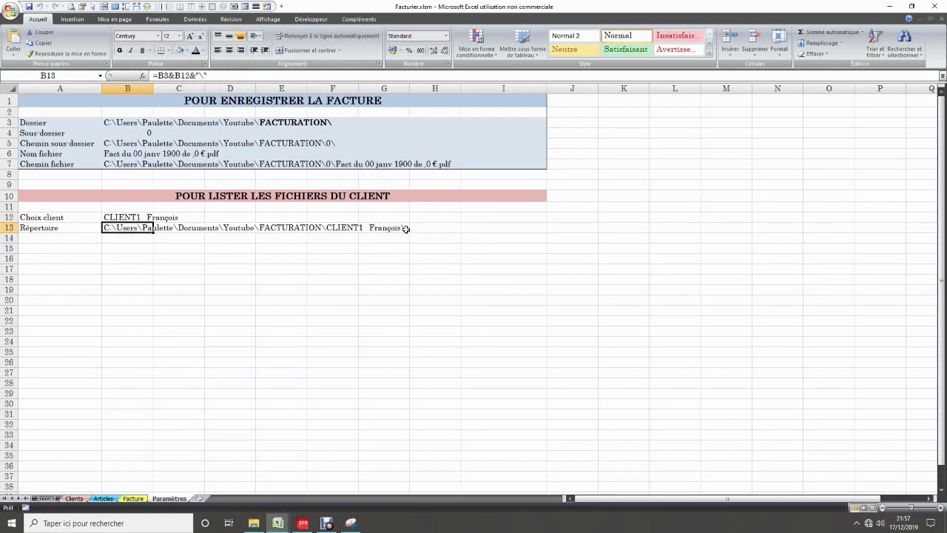
click(52, 498)
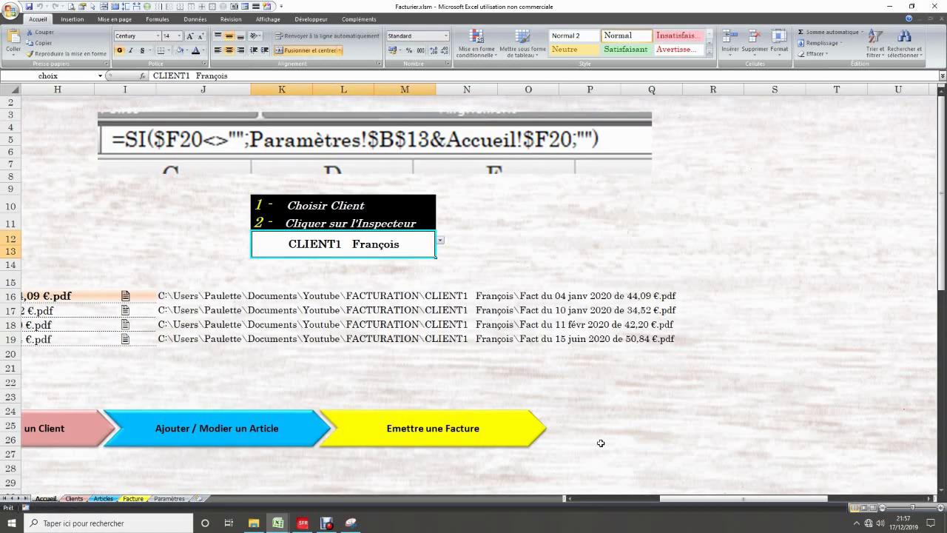
Review the J16 path formula, select the invoices in F17 to F19 one by one, and reselect the F16 invoice
click(175, 295)
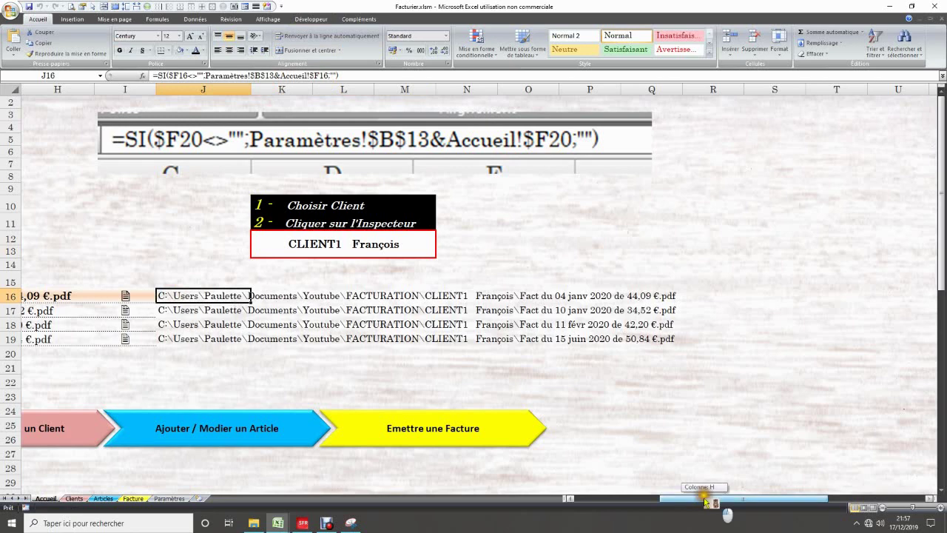
drag(698, 498, 611, 498)
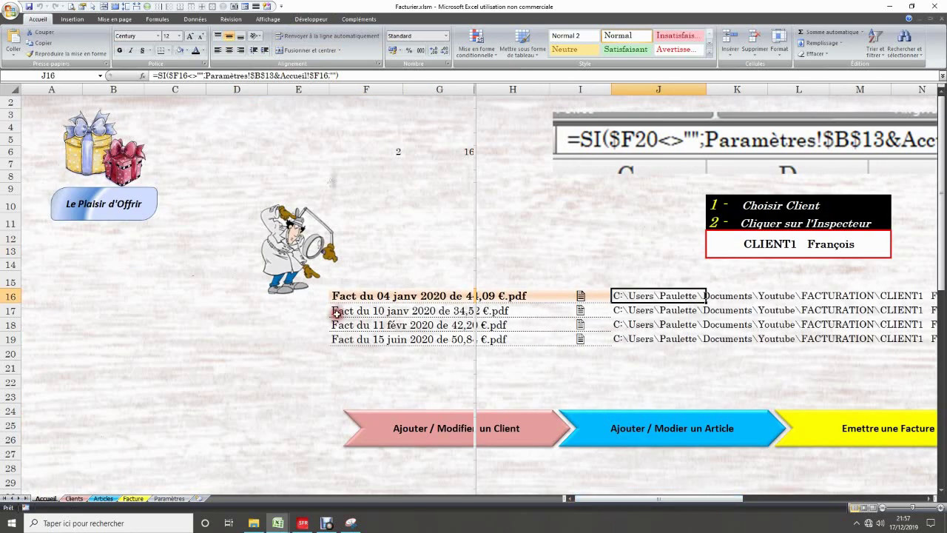
click(336, 312)
click(339, 326)
click(341, 339)
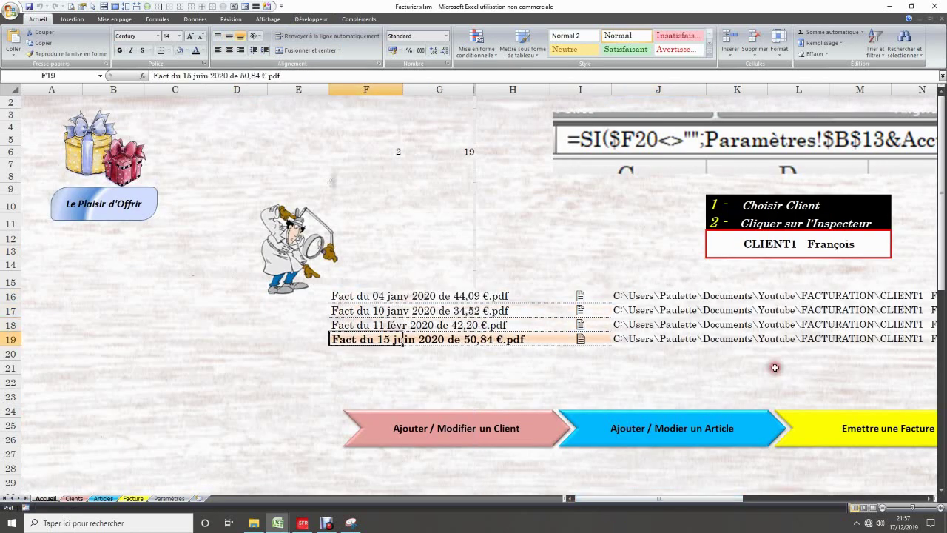
click(352, 296)
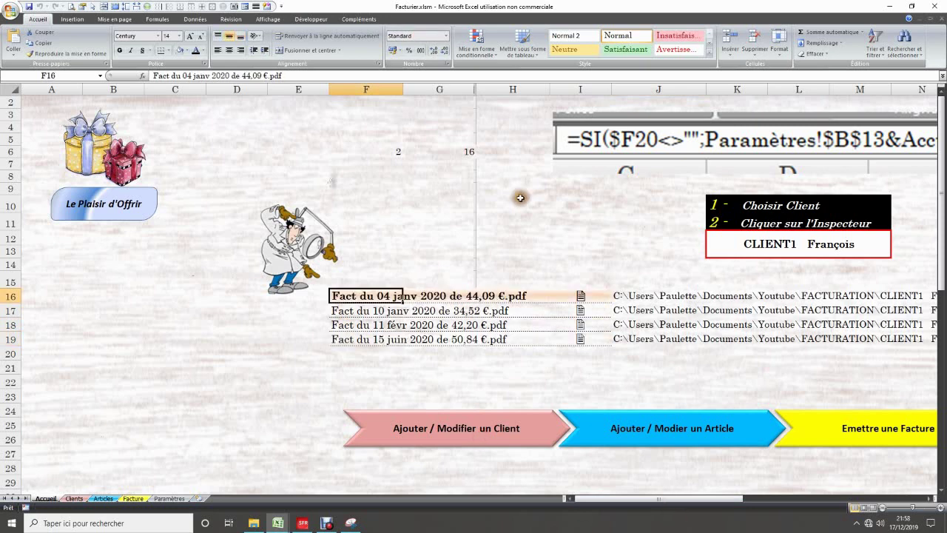
Open the Visual Basic editor and review the Module1 macros down to the ouvre_fichier procedure
click(270, 6)
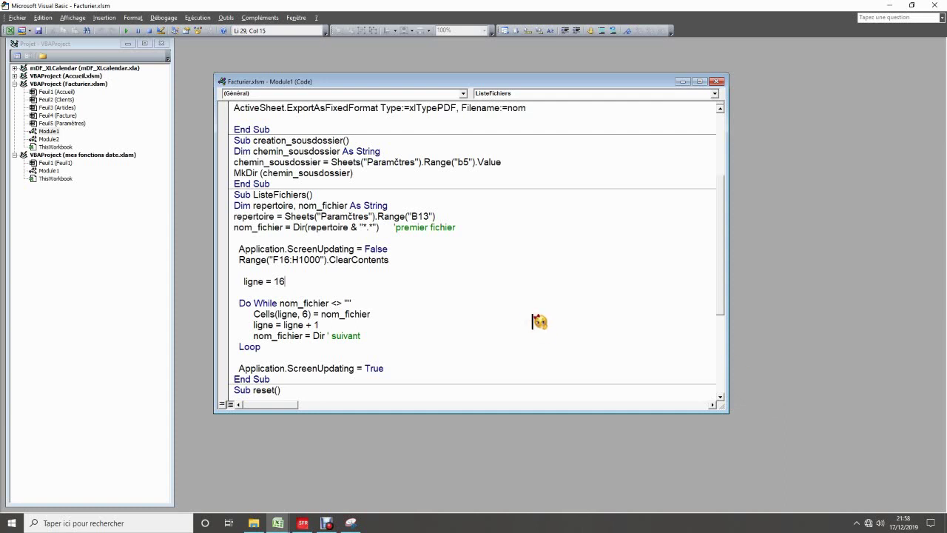
scroll(473, 337, up, 1)
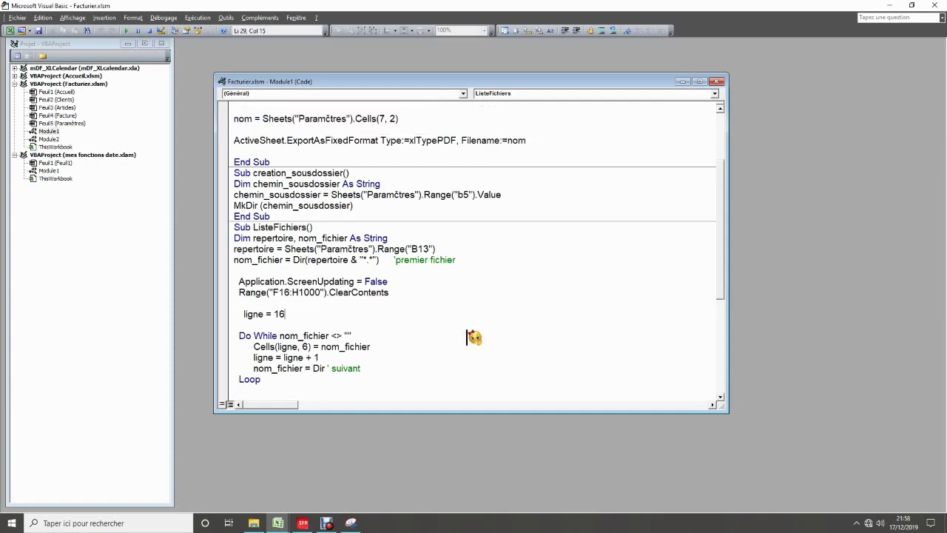
scroll(474, 338, up, 2)
scroll(468, 338, up, 1)
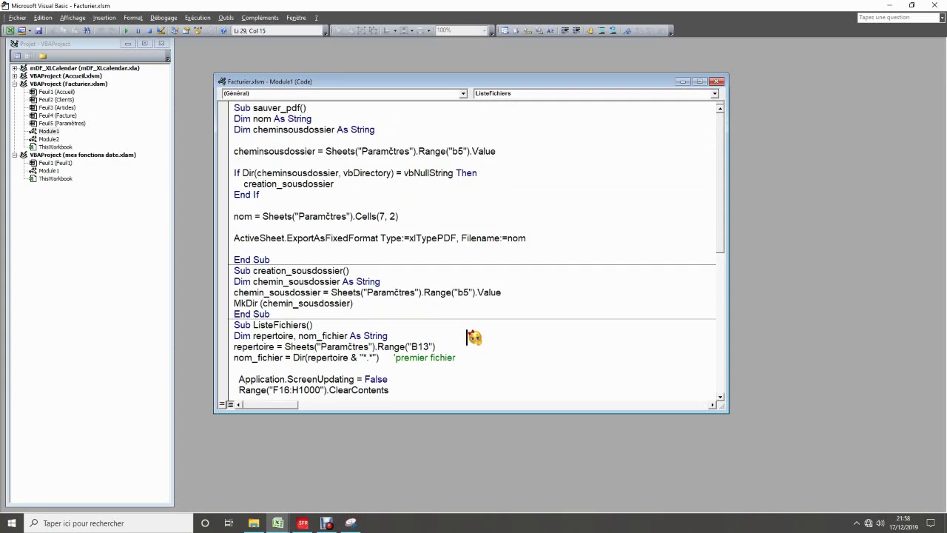
scroll(474, 337, down, 9)
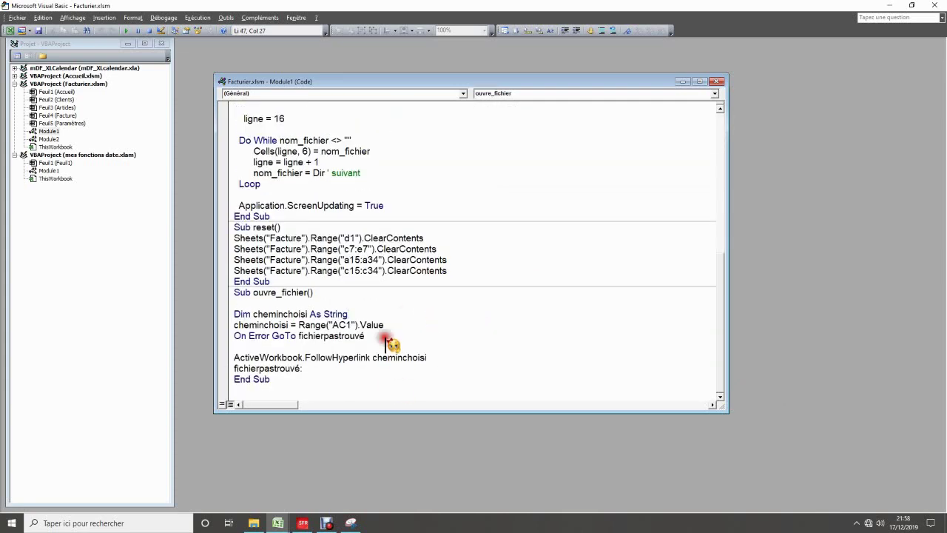
click(415, 317)
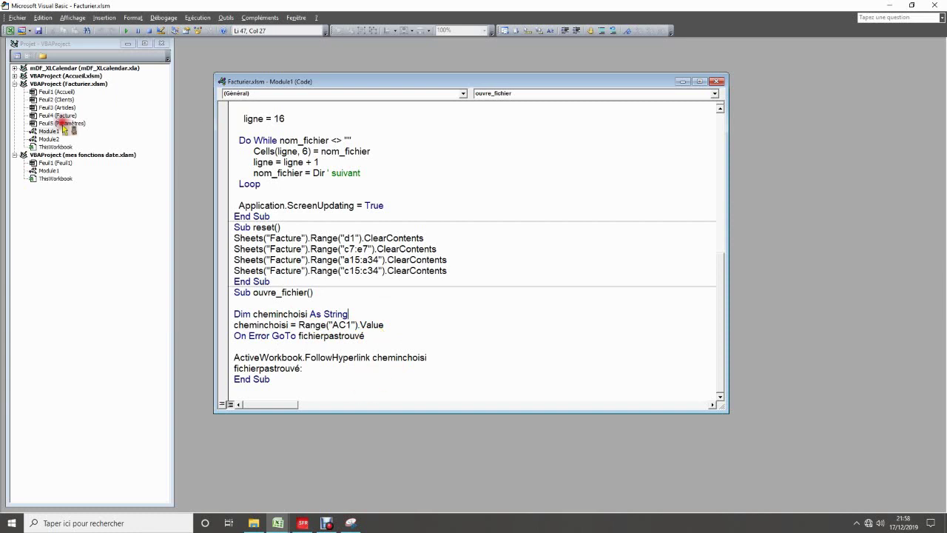
Switch back to the Excel workbook and inspect the formula in cell AC1 of the Accueil sheet
click(6, 31)
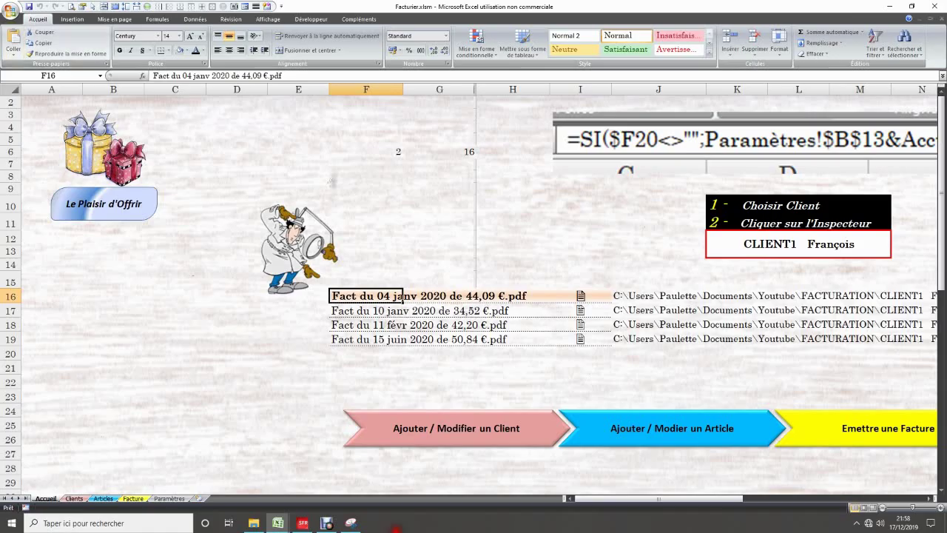
mouse_move(728, 498)
mouse_down()
mouse_move(867, 503)
mouse_move(880, 513)
mouse_move(720, 500)
mouse_move(864, 511)
mouse_move(779, 503)
mouse_up()
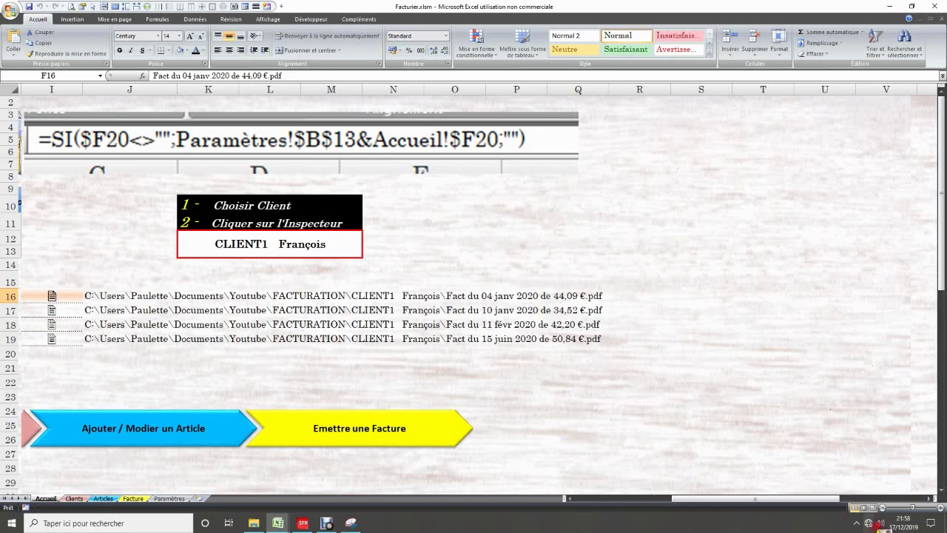
drag(788, 498, 874, 503)
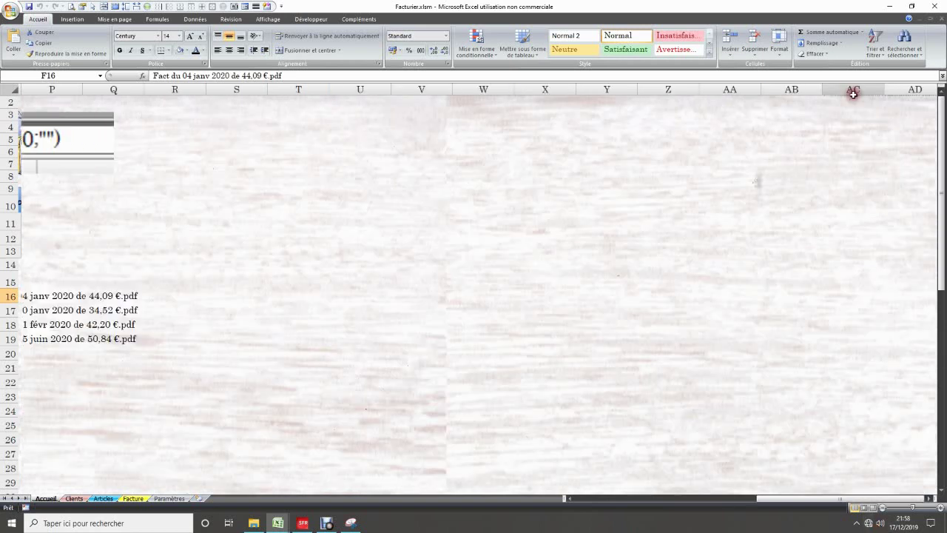
click(854, 103)
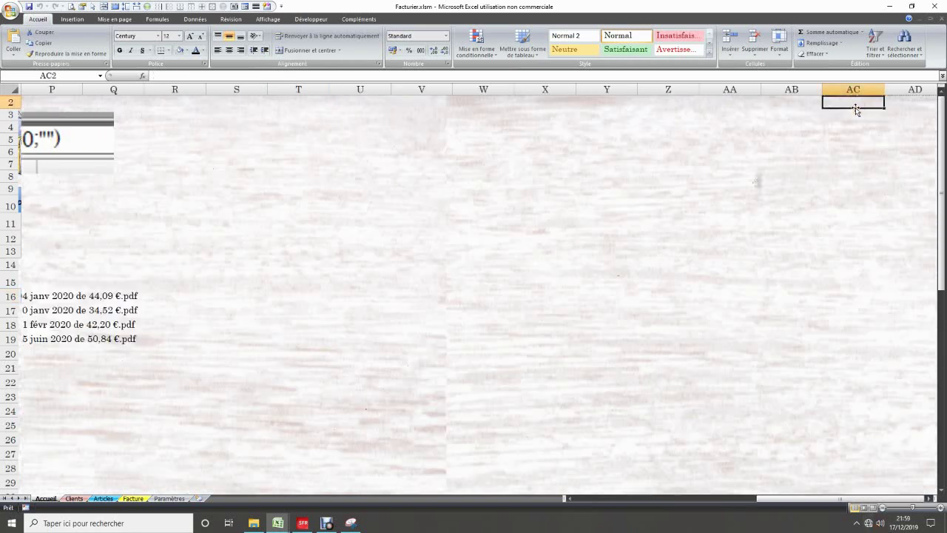
key(Up)
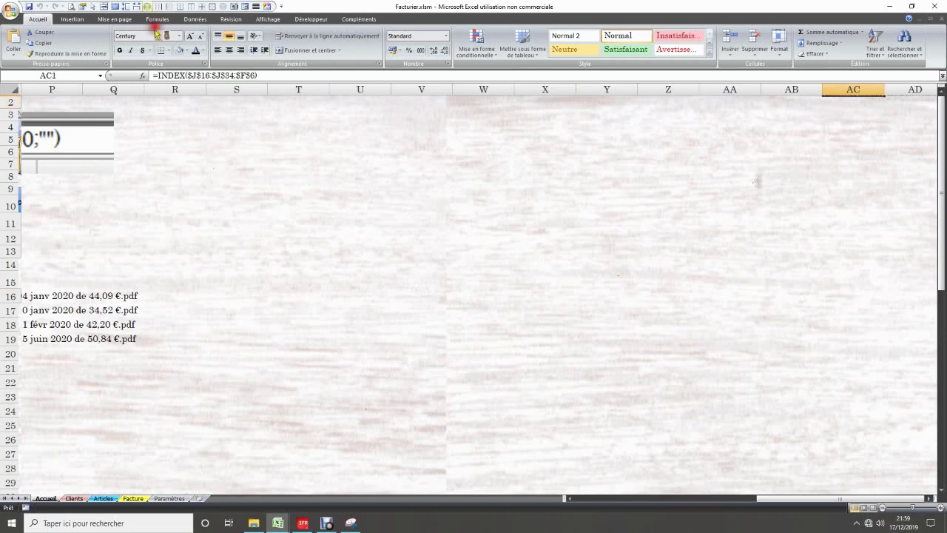
Switch to Outil Capture d'écran and capture the INDEX formula of AC1 shown in the Excel formula bar
key(alt+Tab)
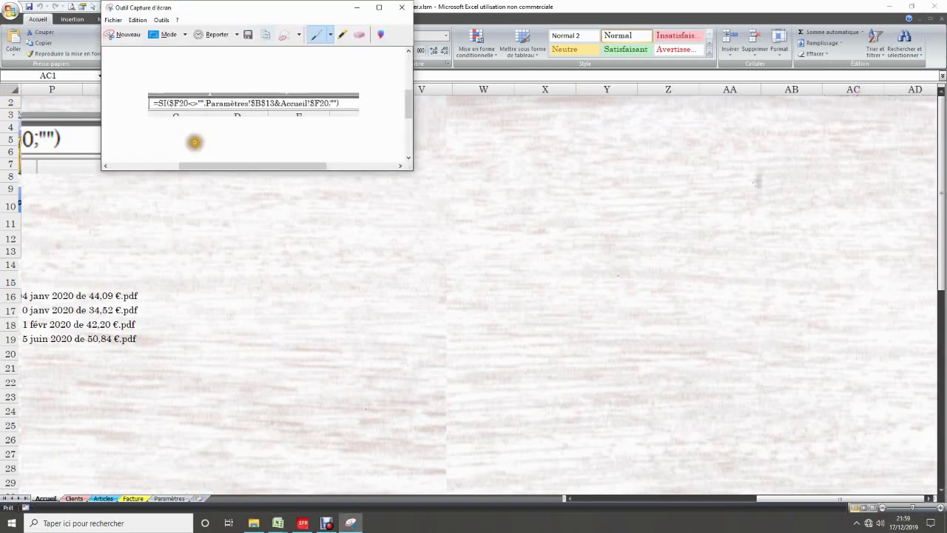
click(216, 120)
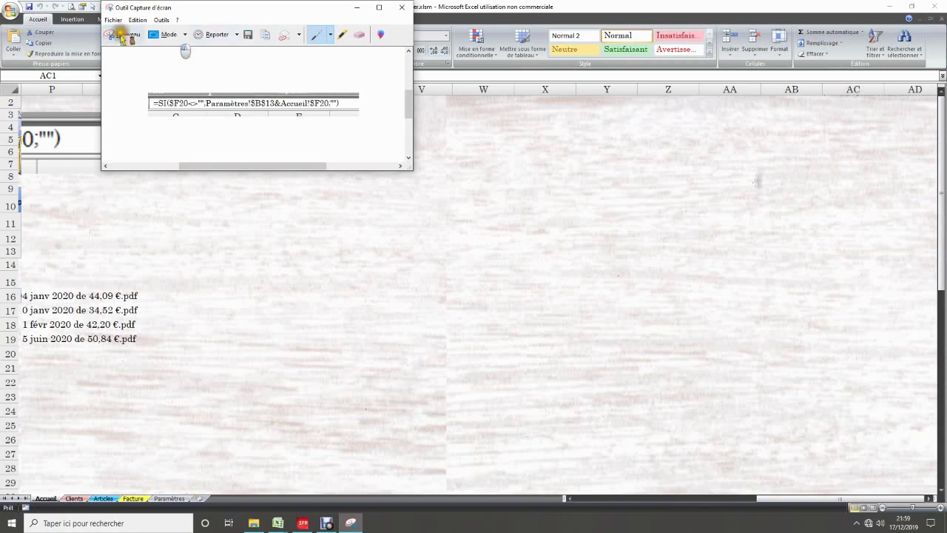
click(121, 35)
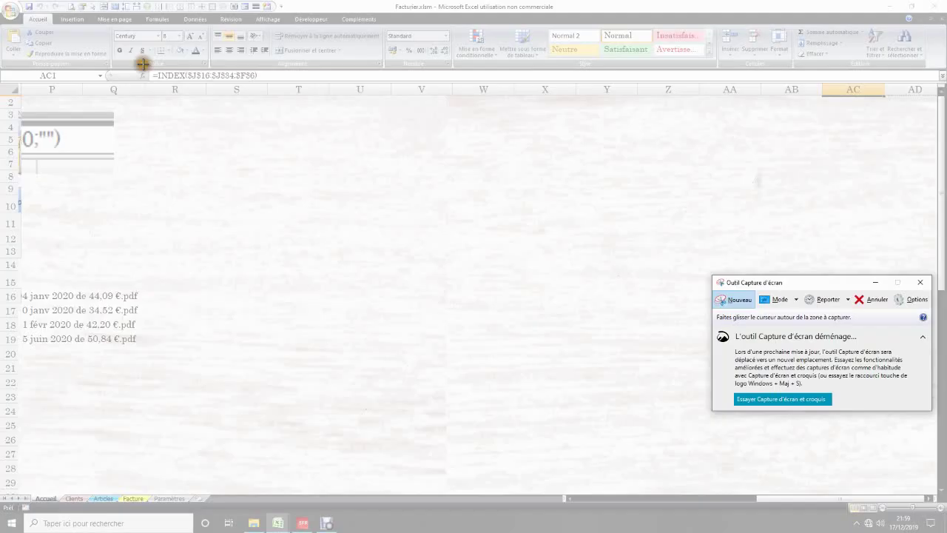
drag(143, 64, 297, 95)
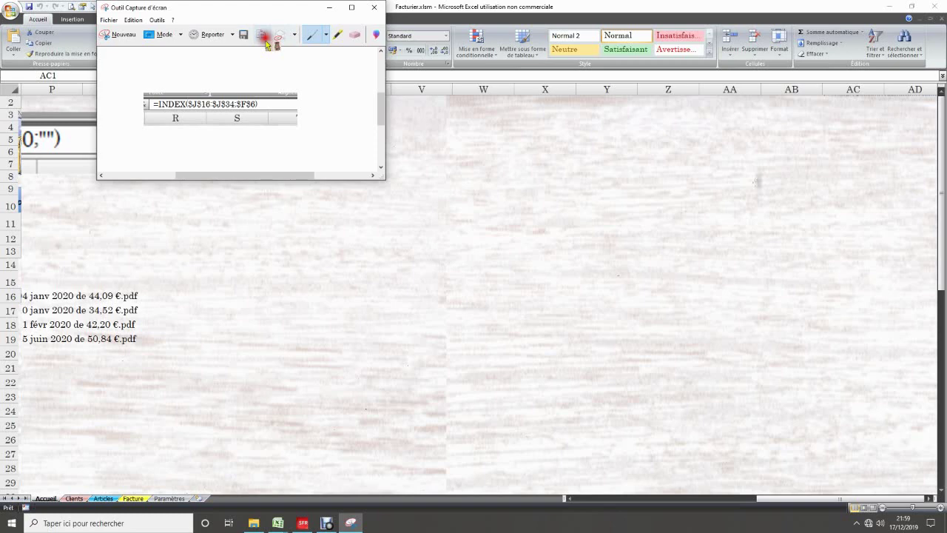
Paste the formula capture into the Accueil sheet at V5 and enlarge it to span about columns V to Z
click(853, 126)
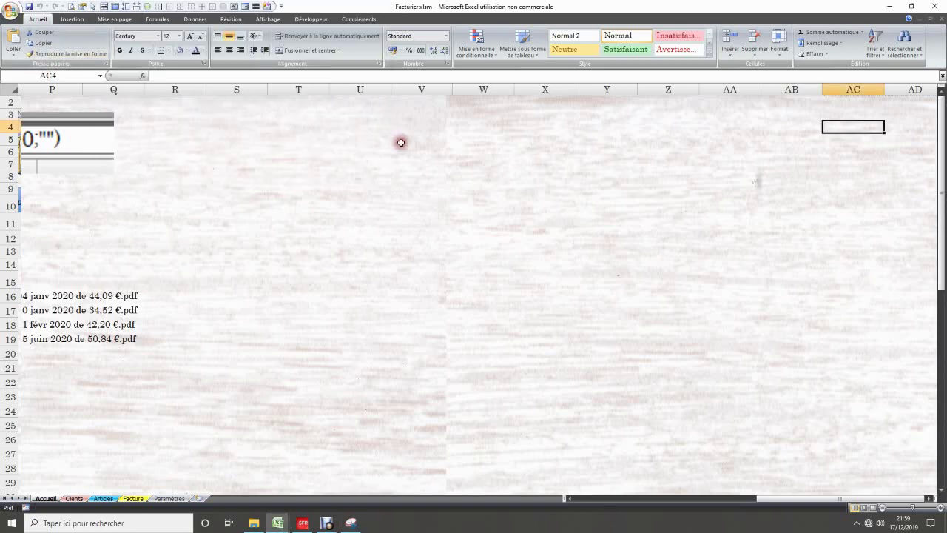
click(400, 142)
click(13, 46)
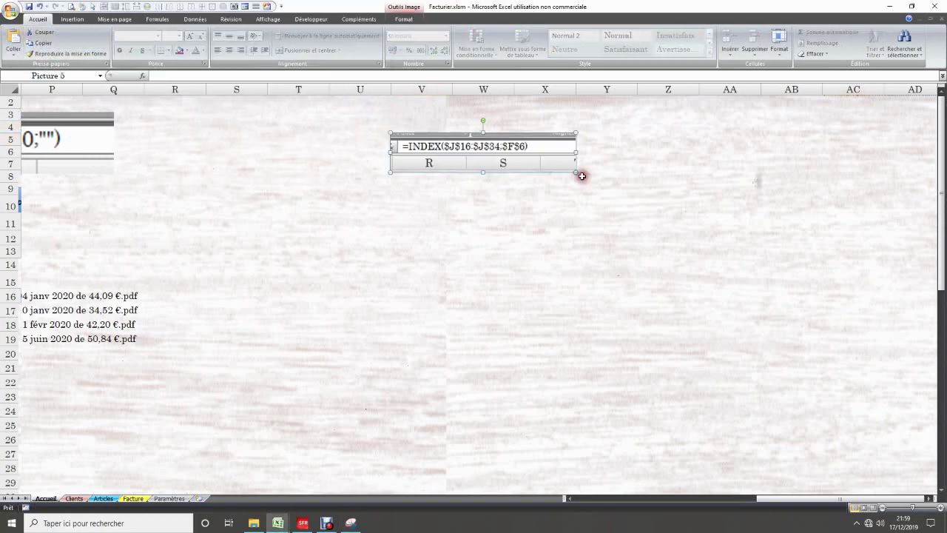
drag(575, 172, 710, 199)
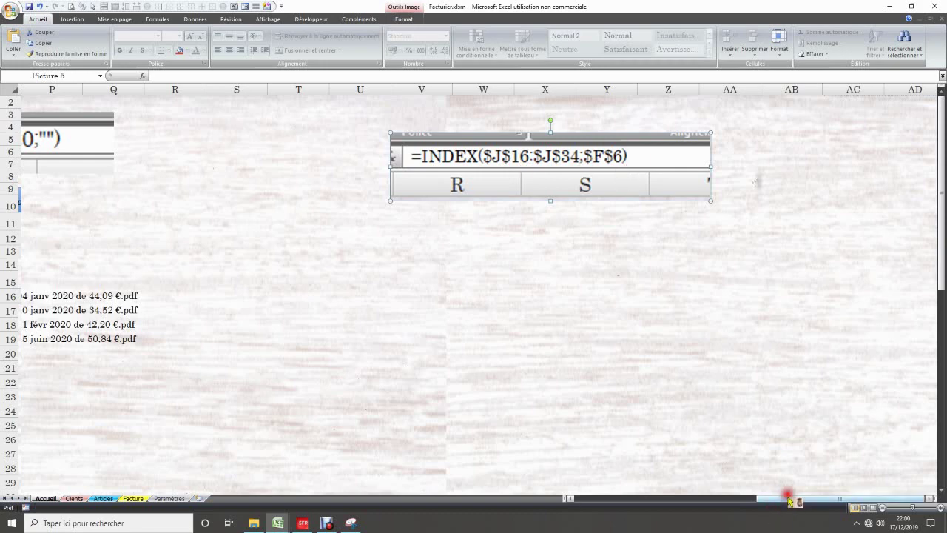
Review the F6 value and the invoice paths in J16 to J19 that the INDEX formula refers to
drag(782, 499, 629, 503)
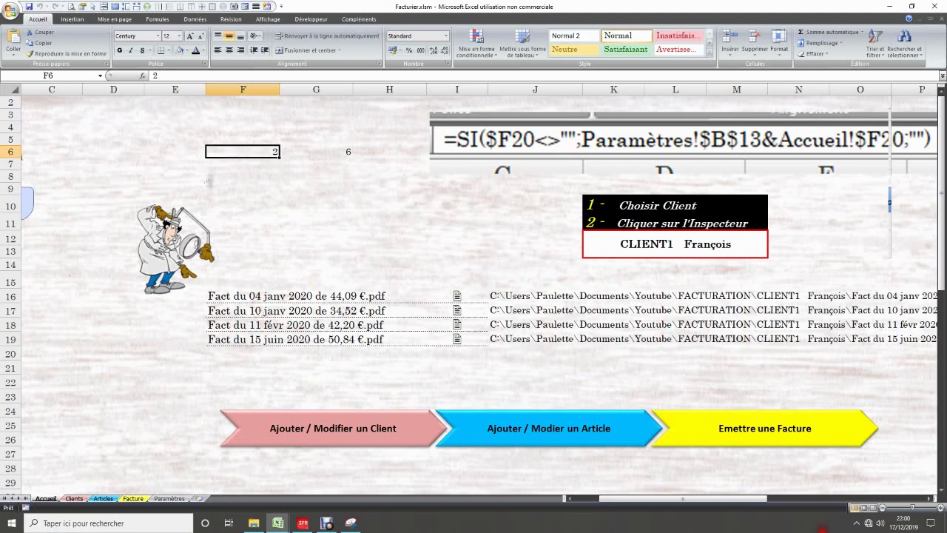
mouse_move(740, 504)
mouse_down()
mouse_move(895, 509)
mouse_move(740, 510)
mouse_up()
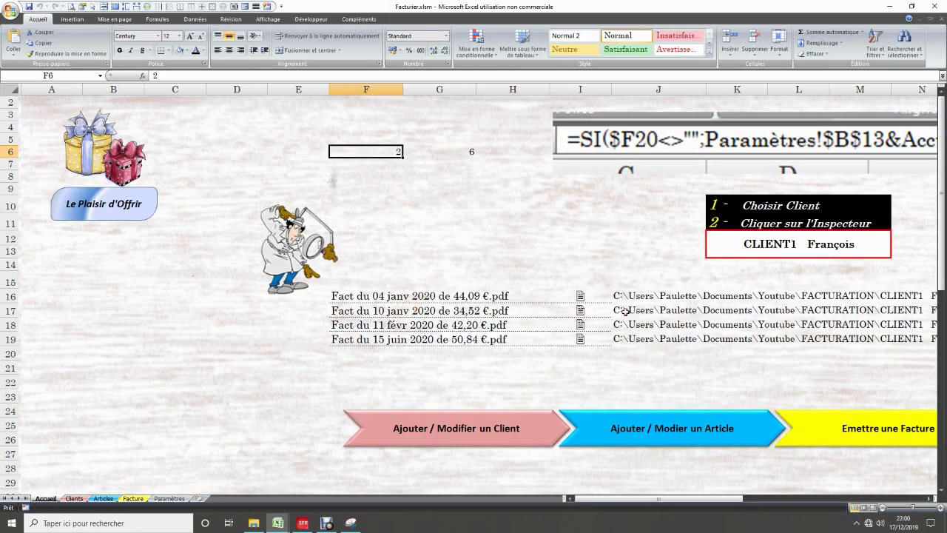
drag(698, 497, 908, 506)
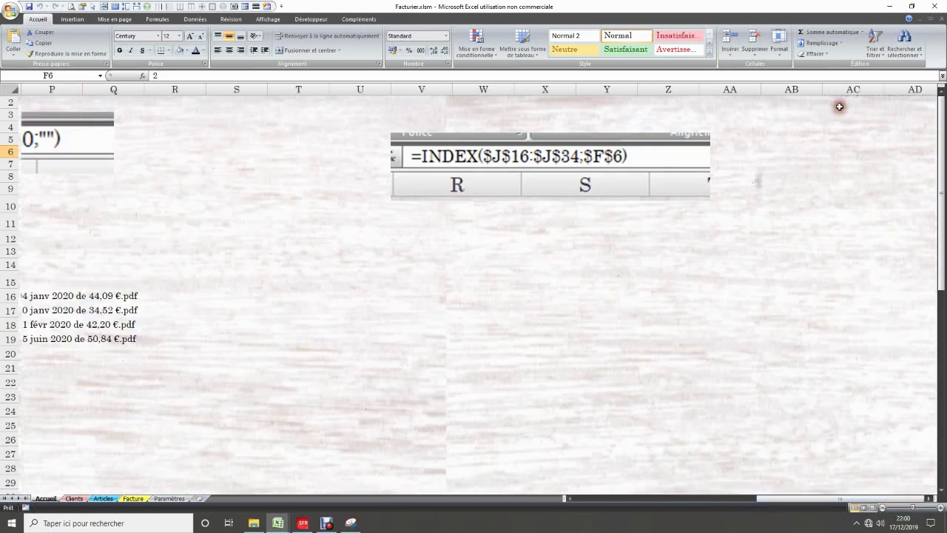
Select AC1 on the Accueil sheet and set the height of row 1 to 20
click(840, 107)
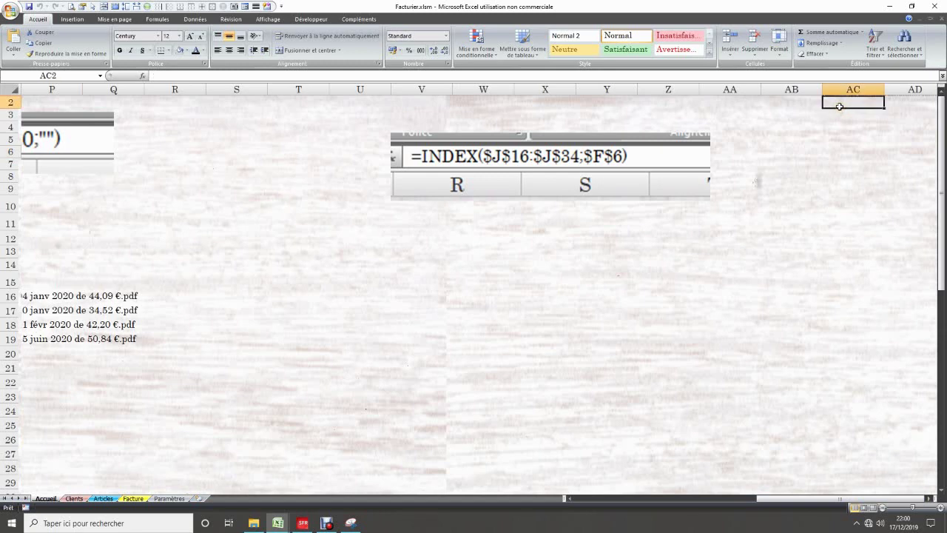
key(Up)
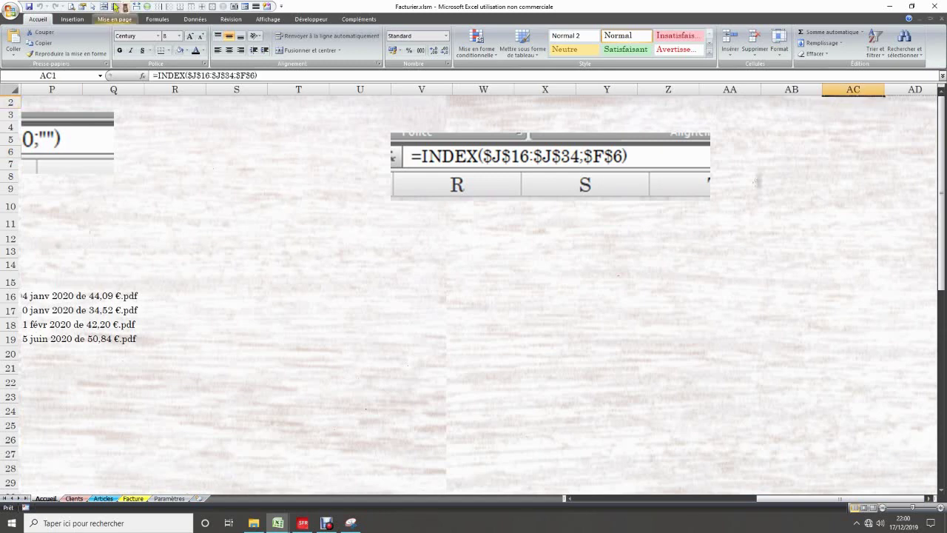
click(130, 9)
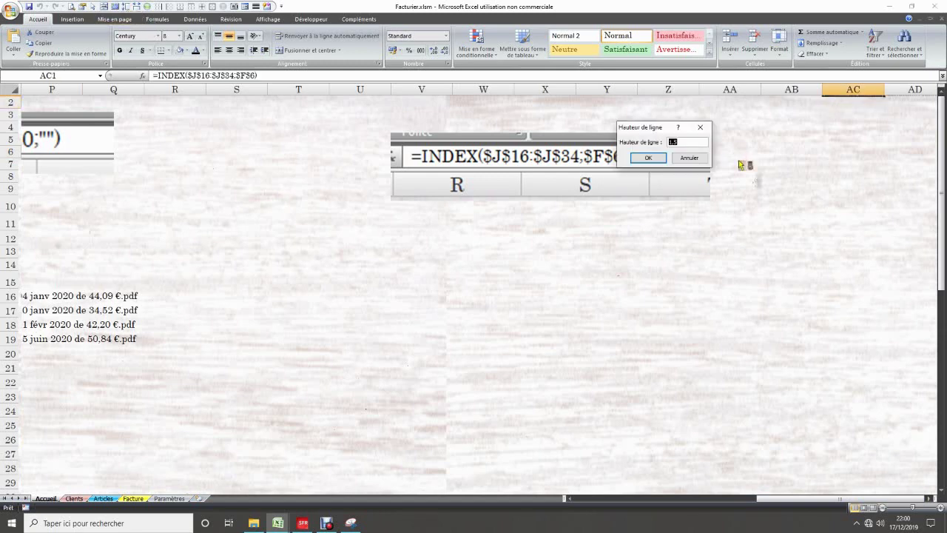
text(15)
key(Return)
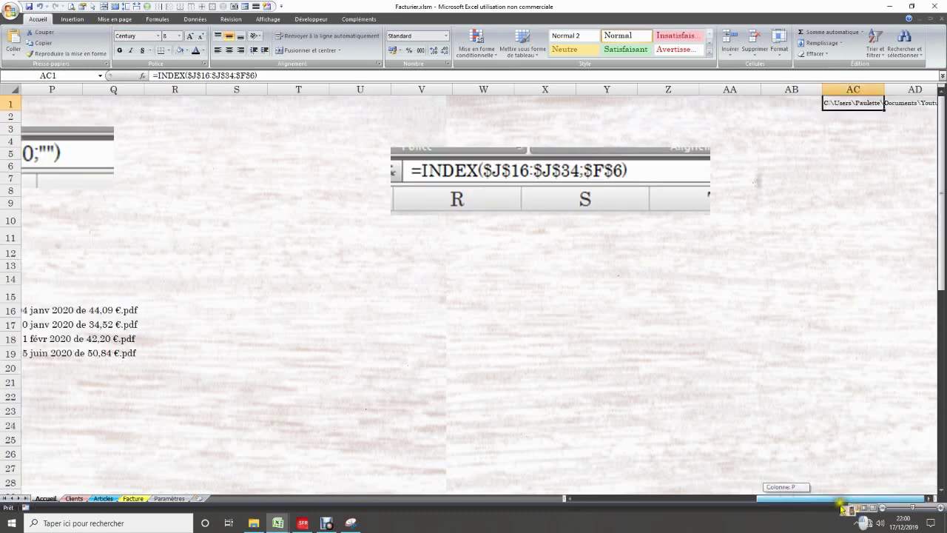
Read the full invoice path in AC1, and compare it with the paths listed in J16 to J19
click(931, 499)
click(931, 498)
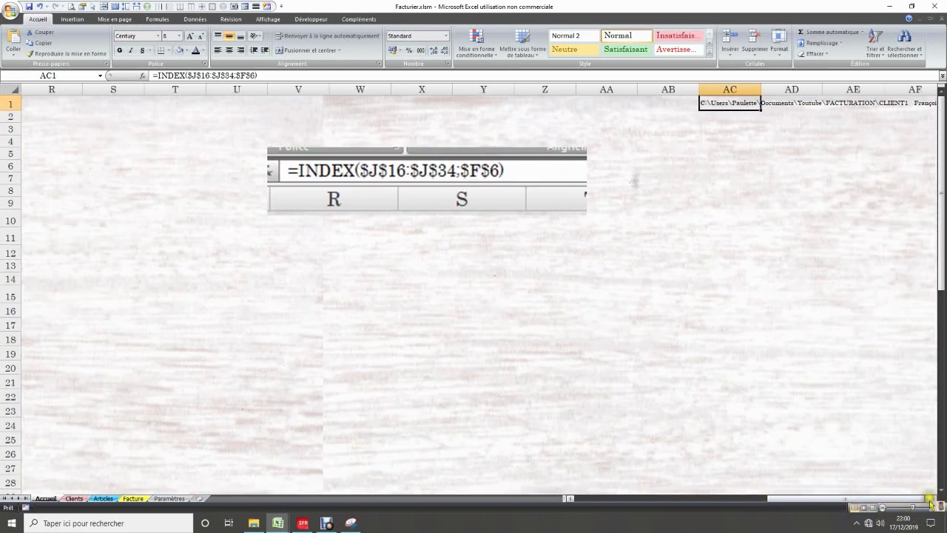
click(931, 499)
click(931, 499)
click(931, 499)
click(931, 499)
click(931, 498)
click(931, 499)
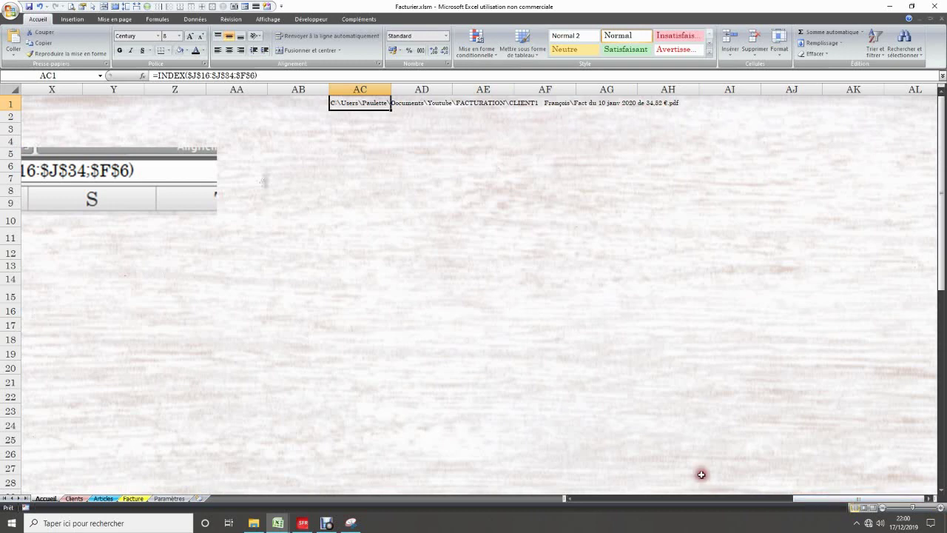
drag(822, 505, 640, 499)
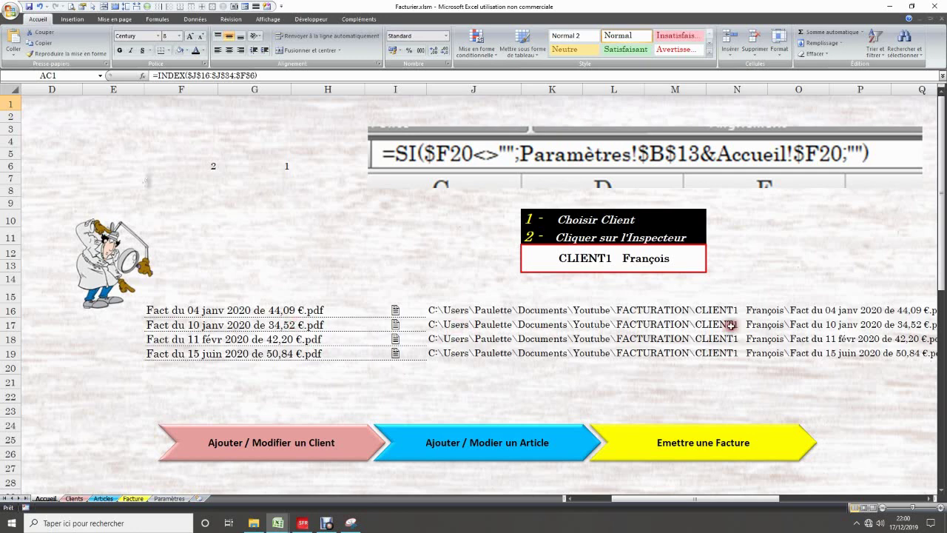
Glance at the ouvre_fichier macro in the Visual Basic editor, and relate the captured INDEX formula to cell F6 in the workbook
key(alt+F11)
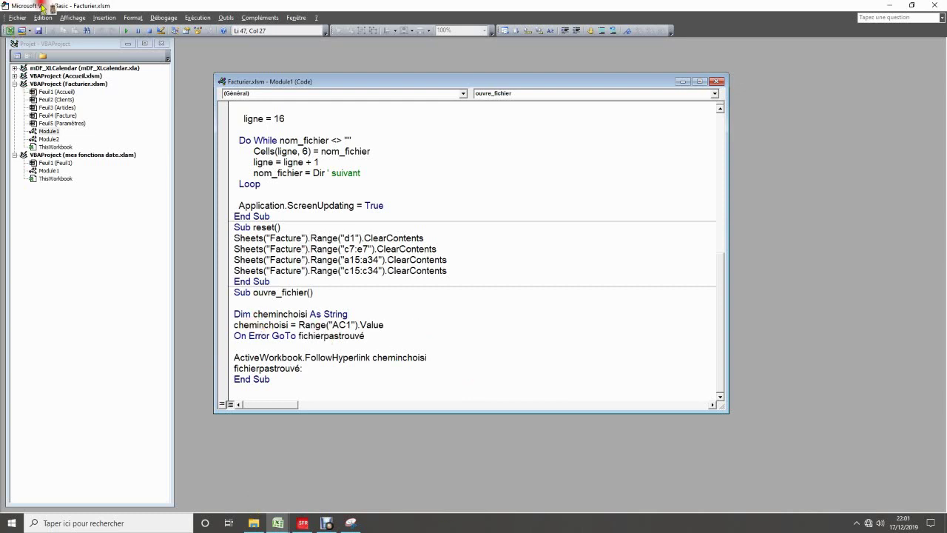
click(11, 32)
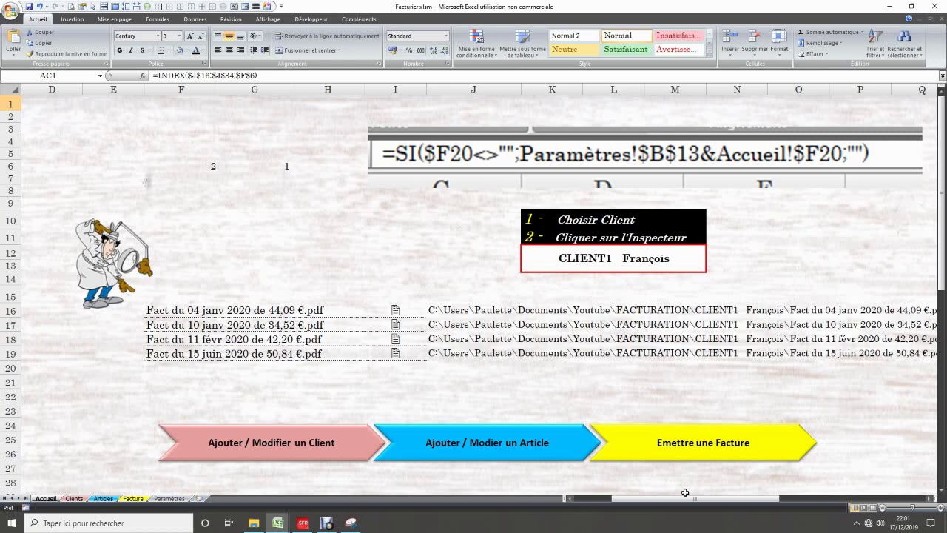
drag(685, 491, 830, 497)
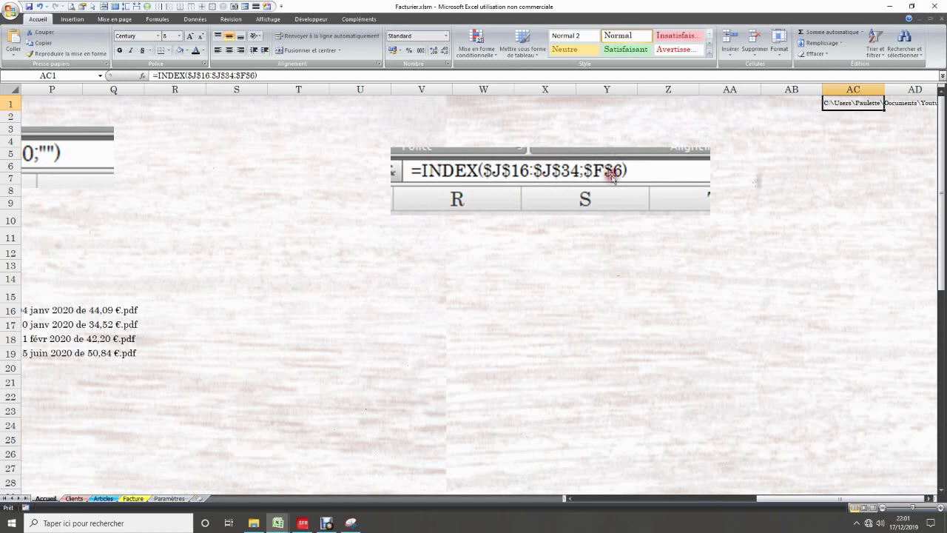
drag(798, 501, 665, 501)
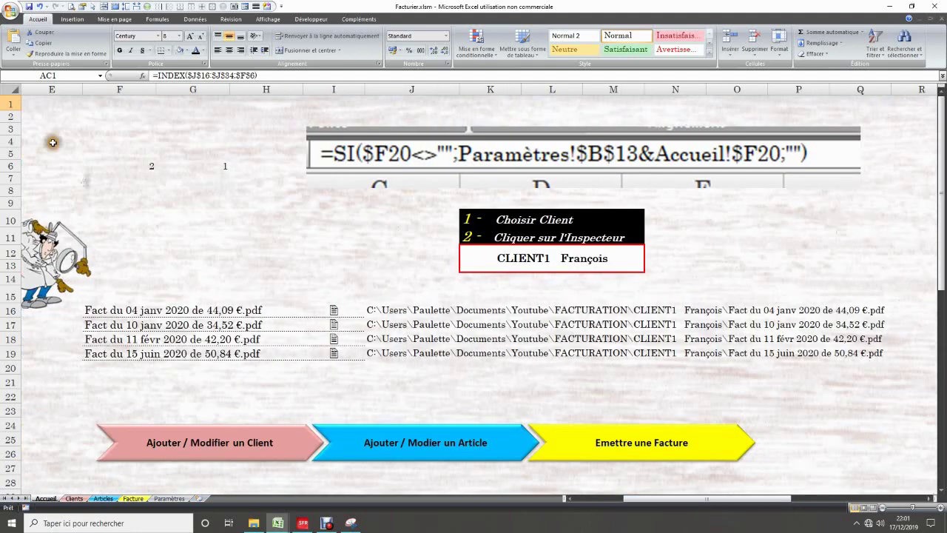
click(137, 165)
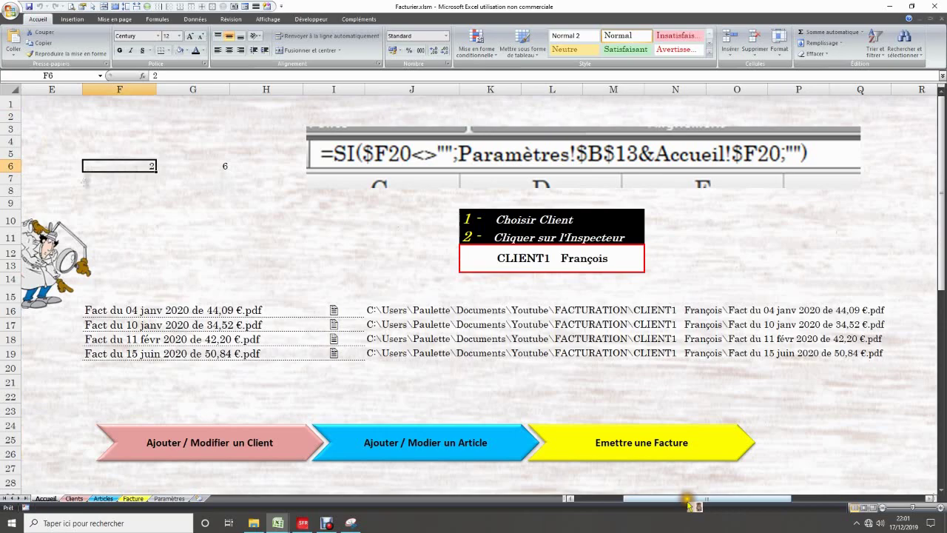
Examine the ouvre_fichier procedure in the Visual Basic editor: the AC1 path assignment, the FollowHyperlink line and the fichierpastrouvé error handling
click(224, 8)
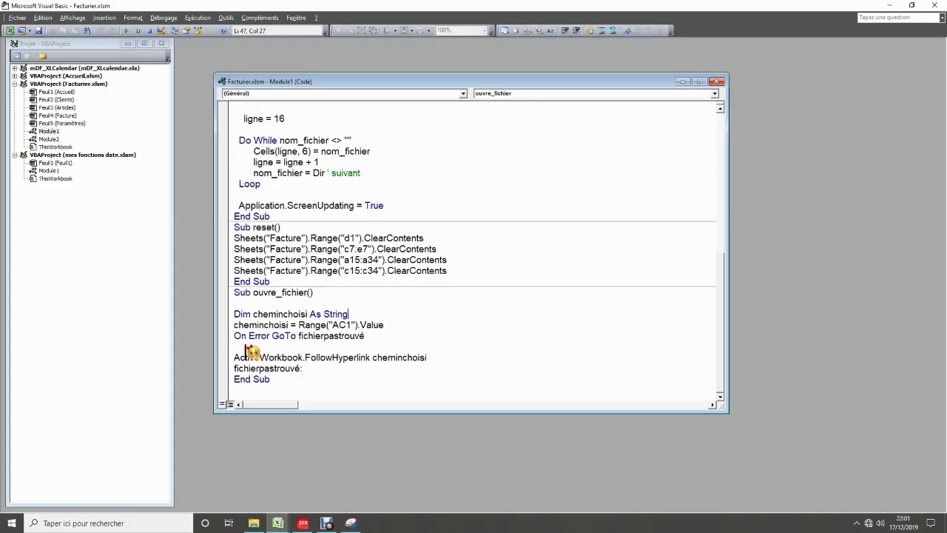
click(394, 331)
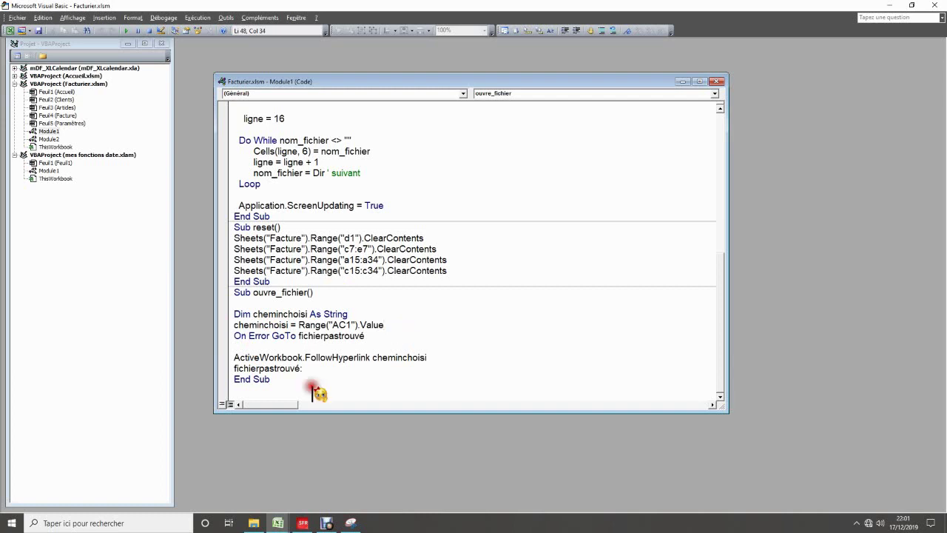
click(230, 359)
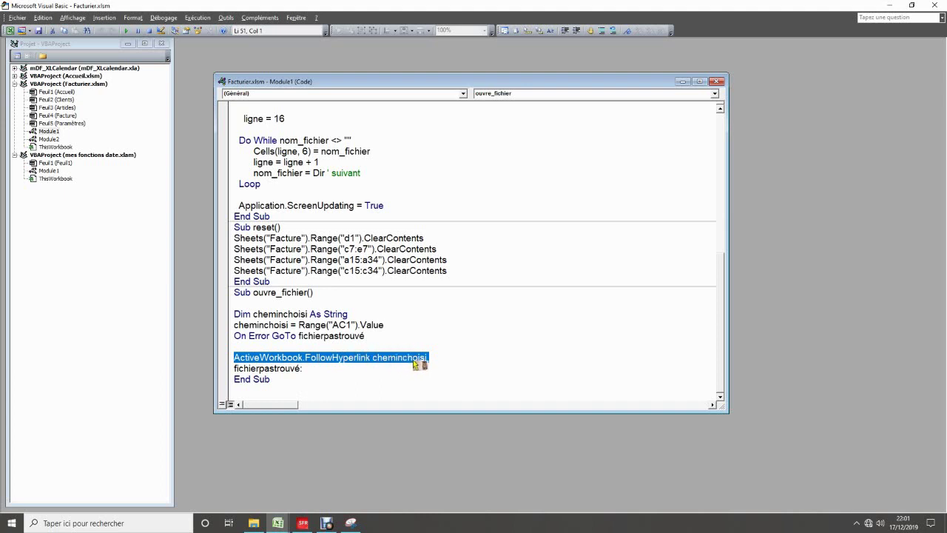
click(542, 368)
click(386, 325)
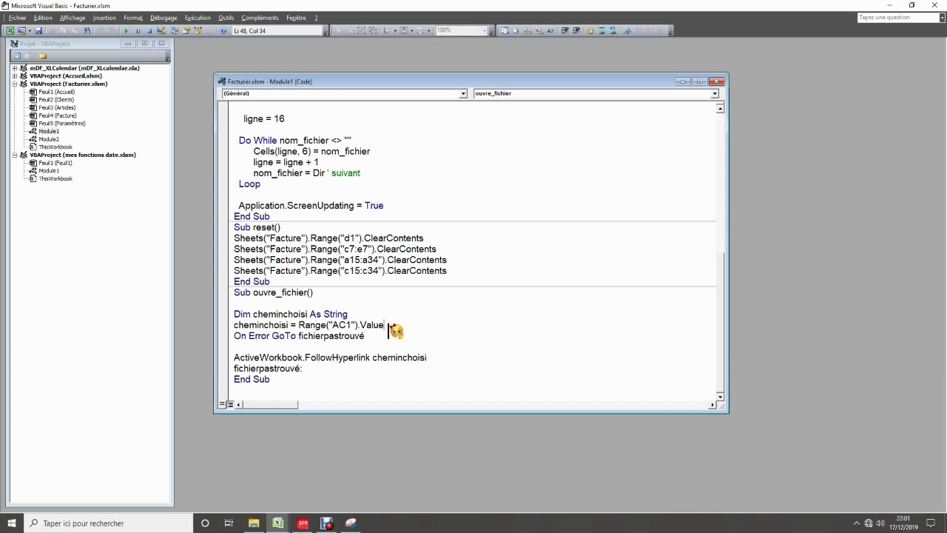
click(386, 326)
click(289, 337)
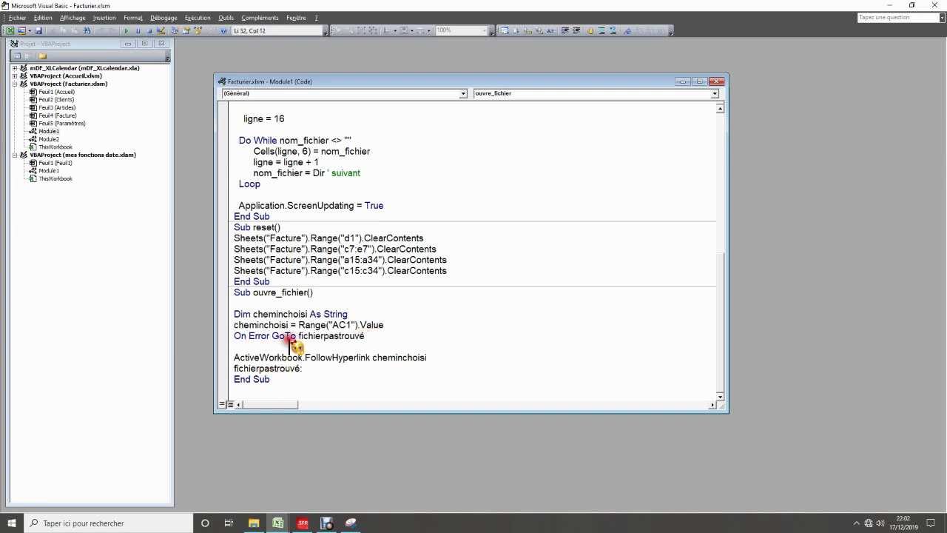
click(306, 368)
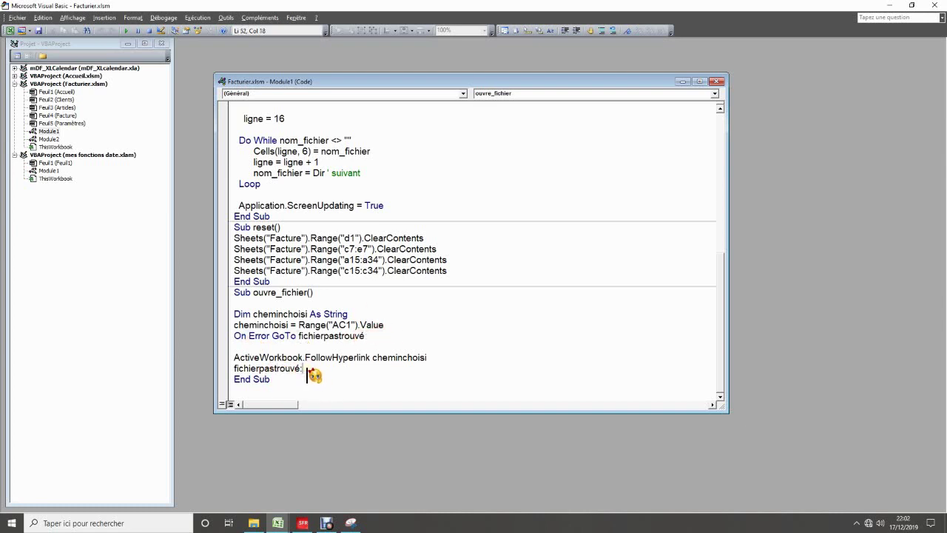
click(225, 370)
click(297, 379)
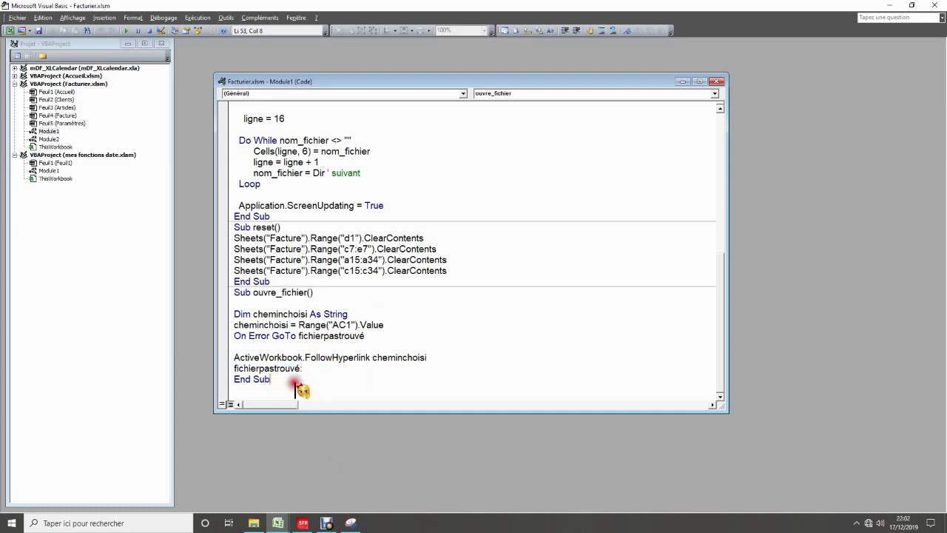
click(288, 391)
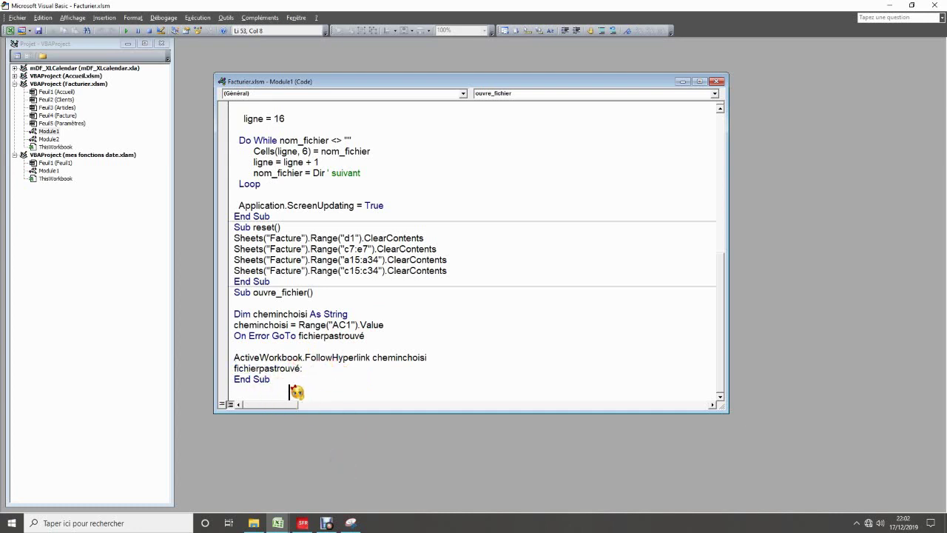
Return to the workbook and collapse row 1, which holds the AC1 path formula, by setting its height to 1
click(11, 31)
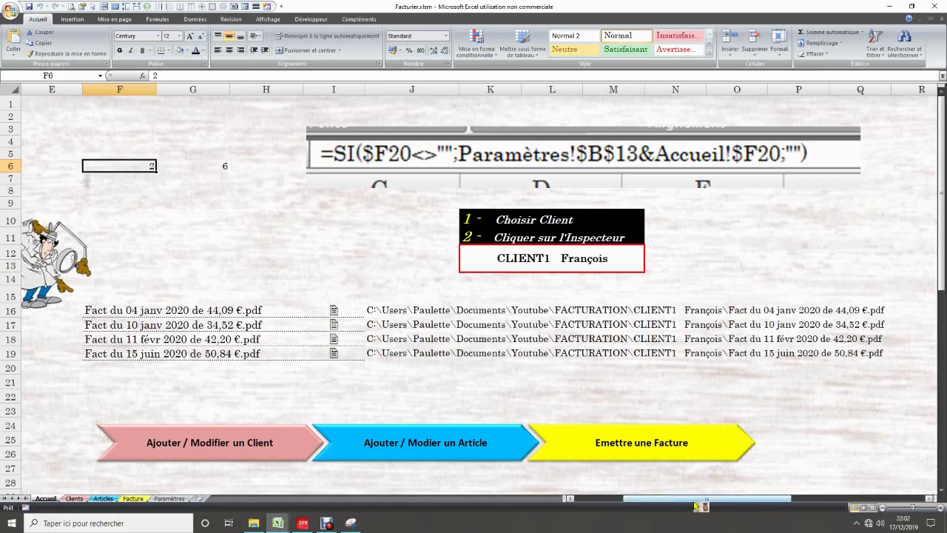
drag(695, 499, 856, 503)
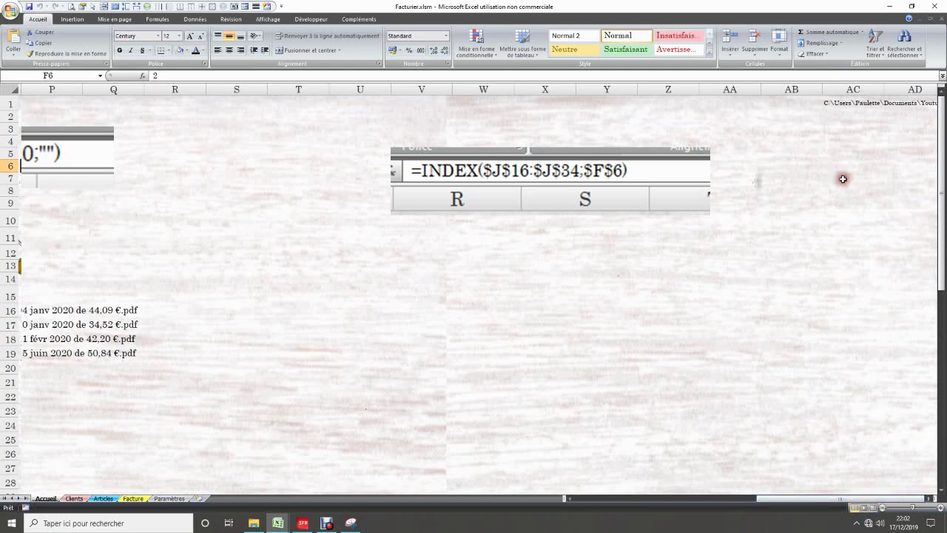
drag(944, 263, 944, 264)
click(850, 104)
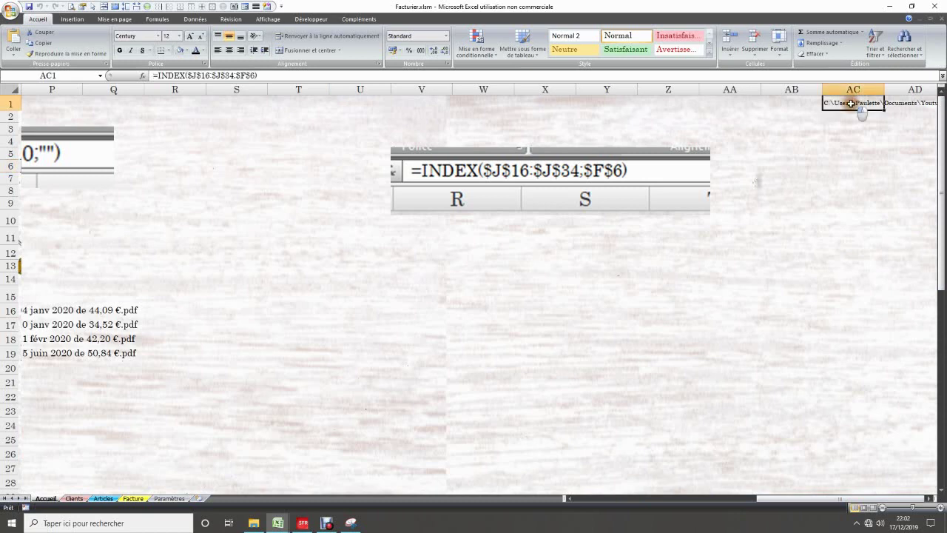
click(128, 8)
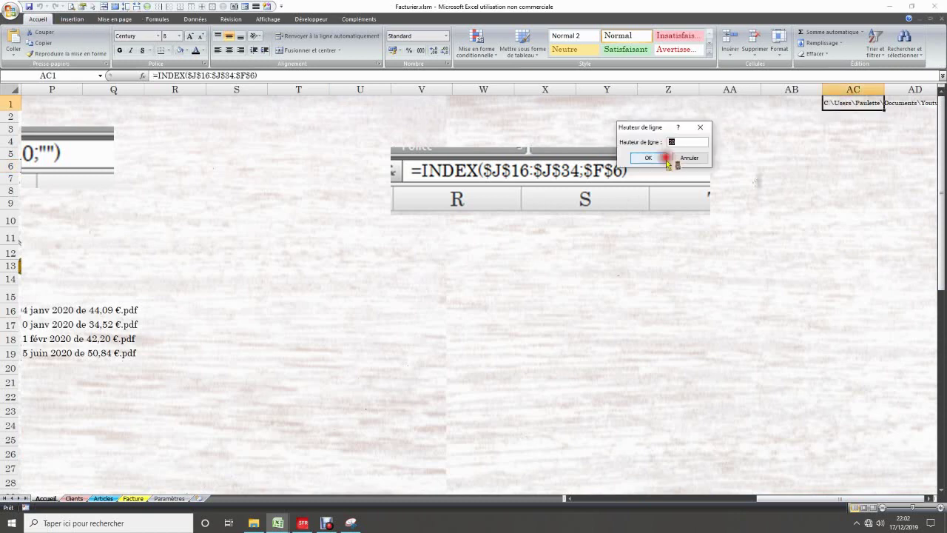
text(0)
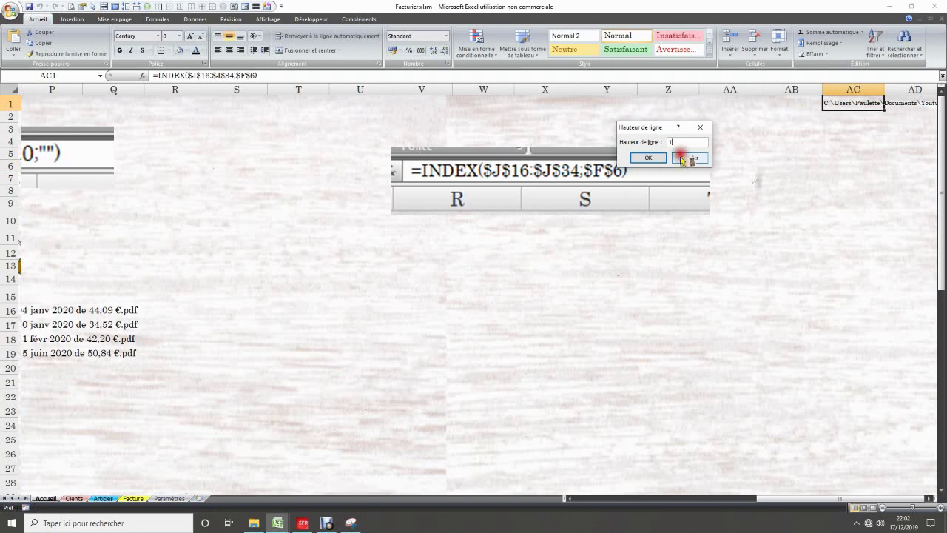
click(648, 158)
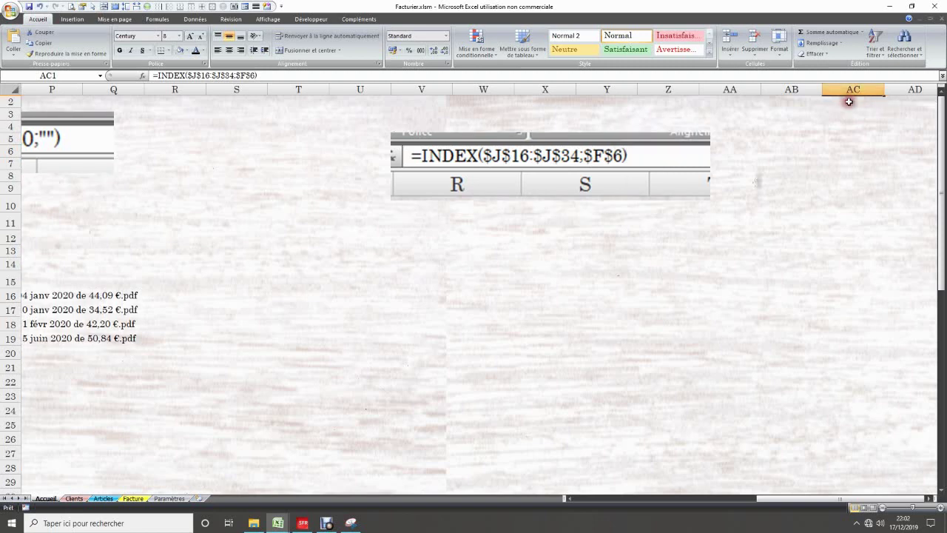
Delete the captured picture of the SI path formula above the client selector on the Accueil sheet
drag(777, 512, 707, 512)
click(528, 141)
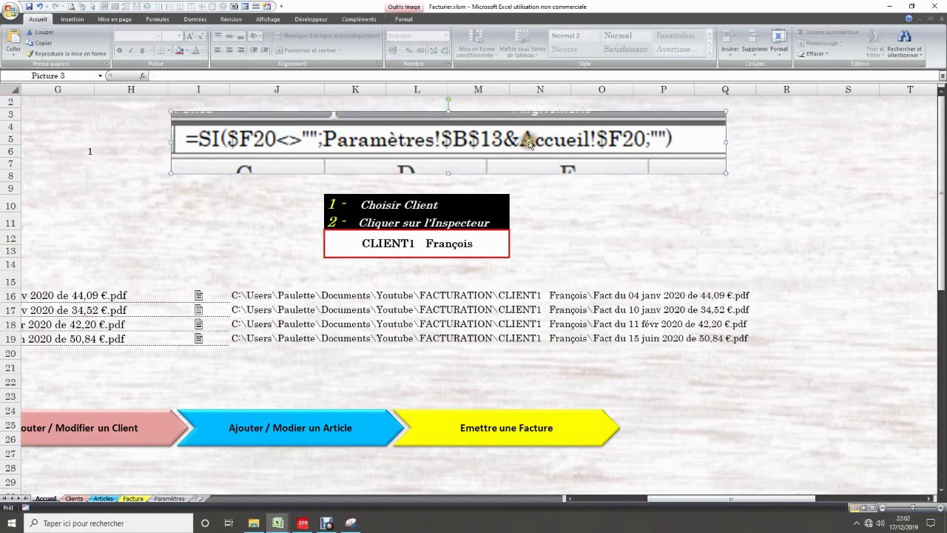
key(Delete)
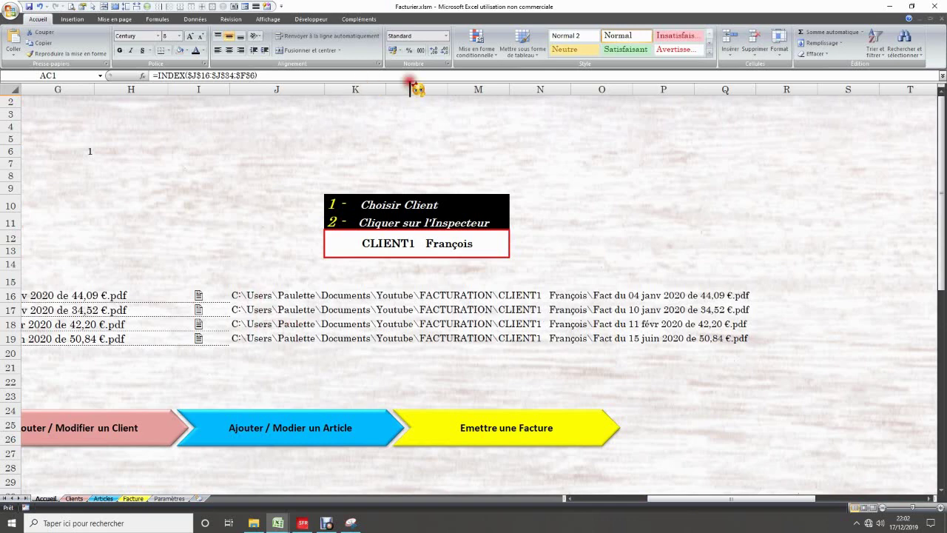
Hide column J, which contains the full invoice PDF paths, on the Accueil sheet
click(236, 295)
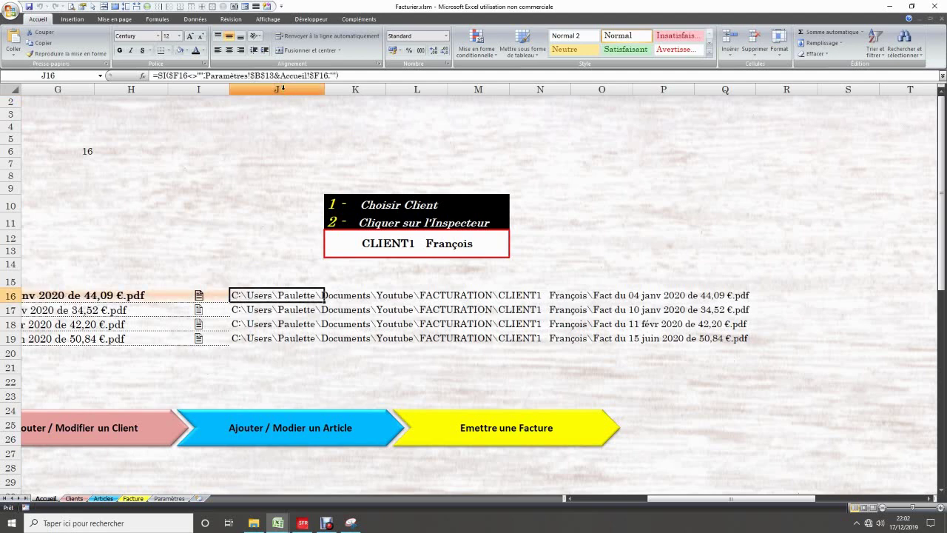
right_click(282, 88)
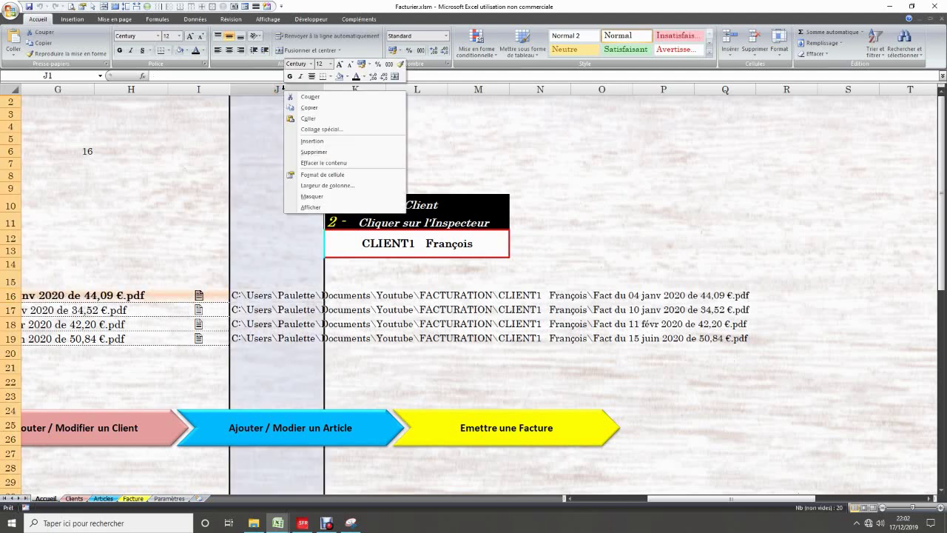
click(310, 196)
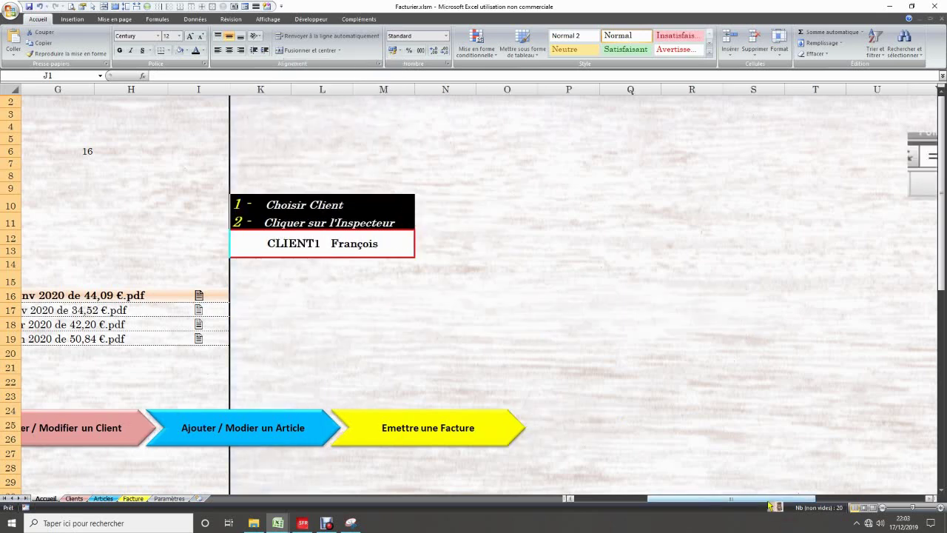
Delete the captured picture of the INDEX formula from the Accueil sheet
drag(759, 497, 832, 510)
click(776, 170)
key(Delete)
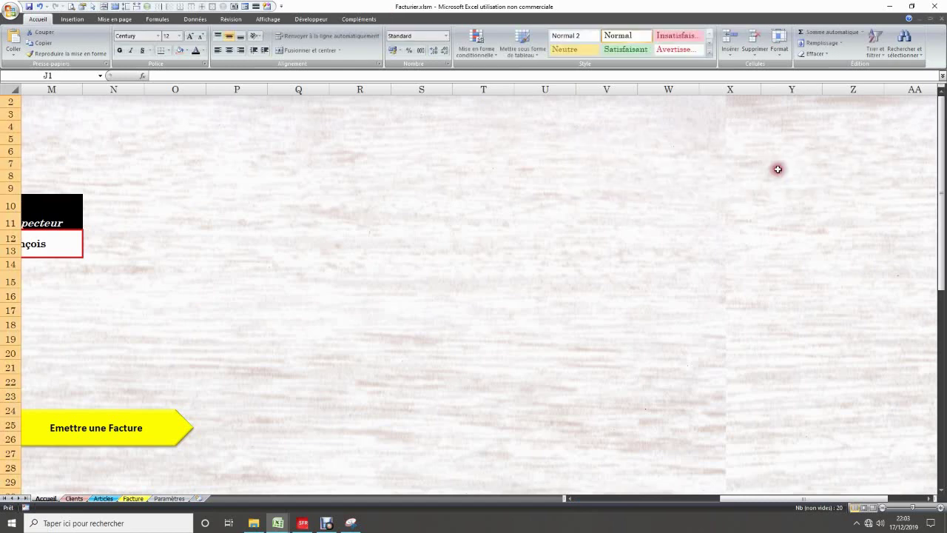